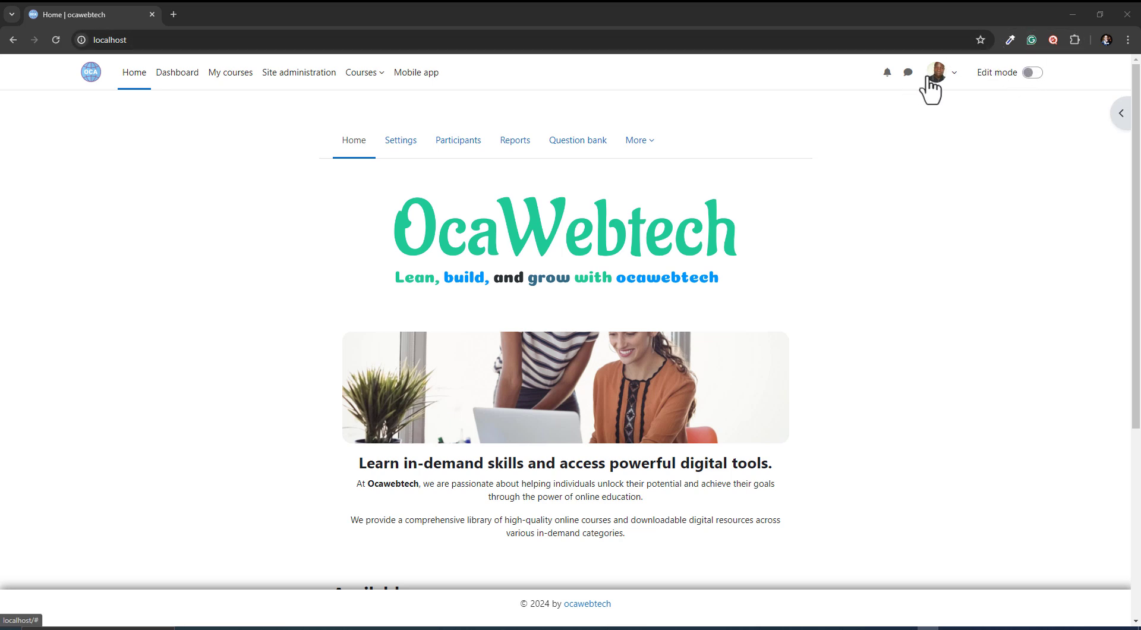
Step: Open the Enrolments category of the plugins in the site administration
left_click(291, 94)
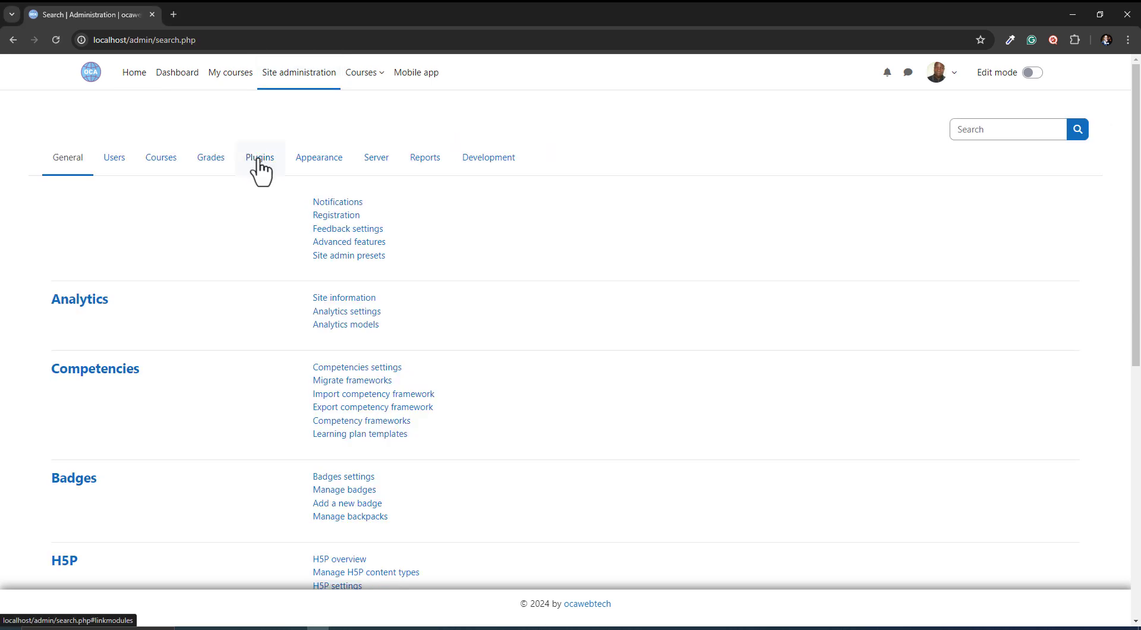
left_click(260, 169)
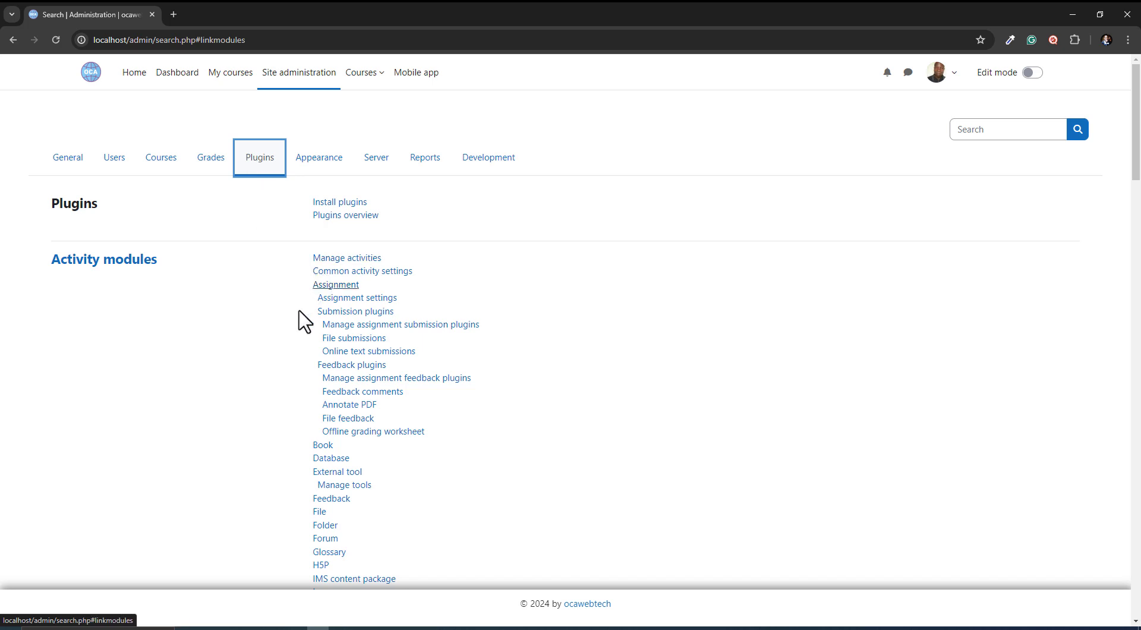
scroll(292, 330, "down", 5)
scroll(289, 337, "down", 12)
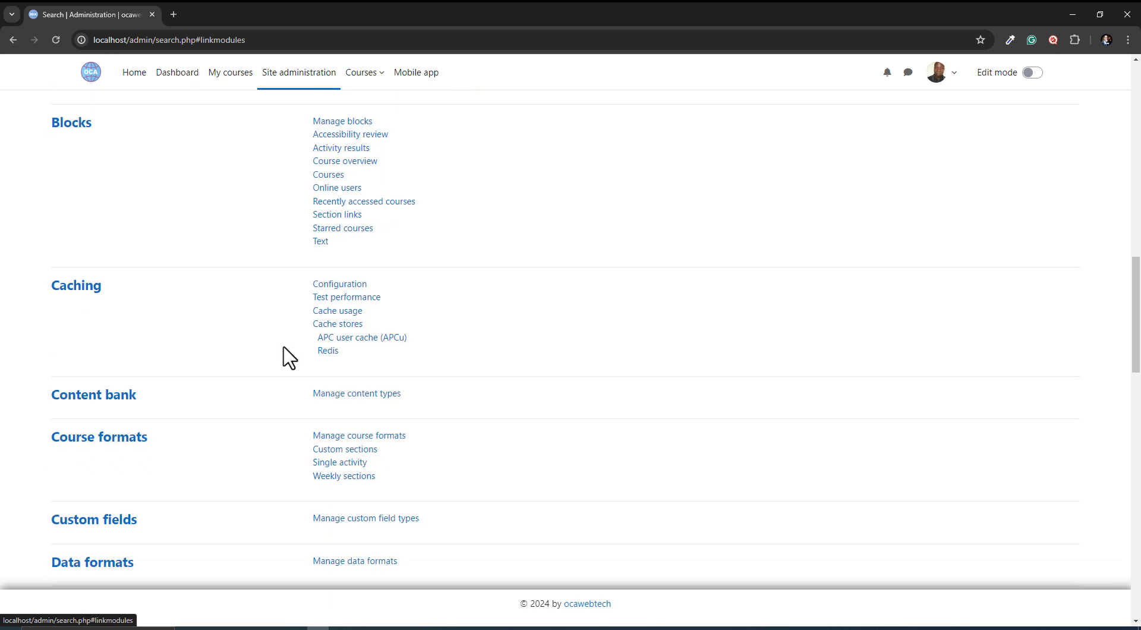
scroll(289, 357, "down", 7)
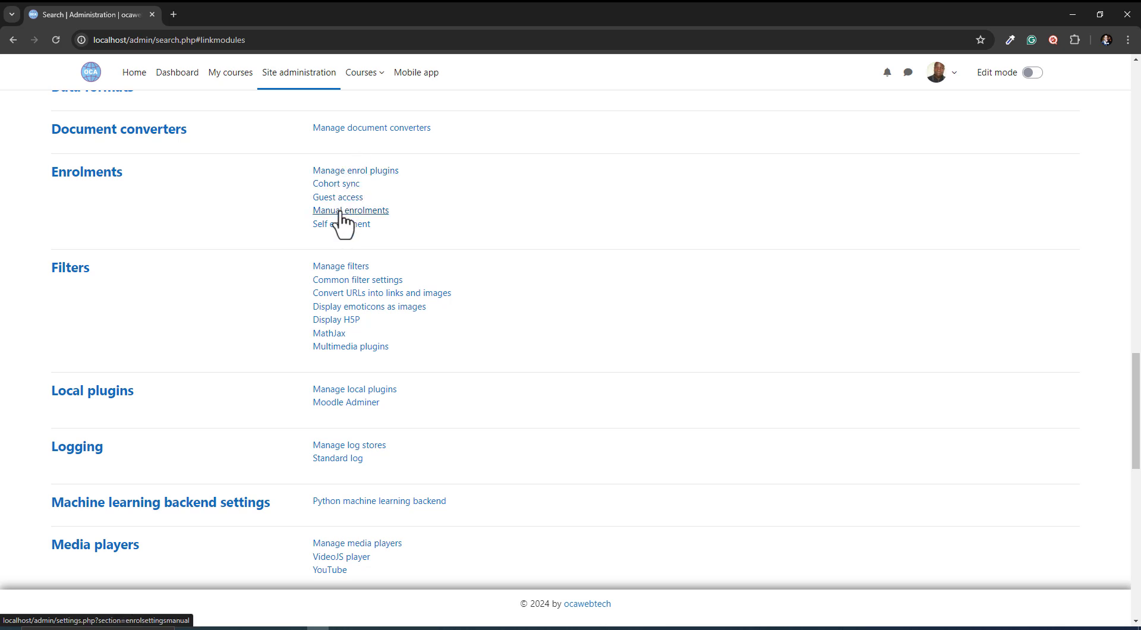
left_click(95, 178)
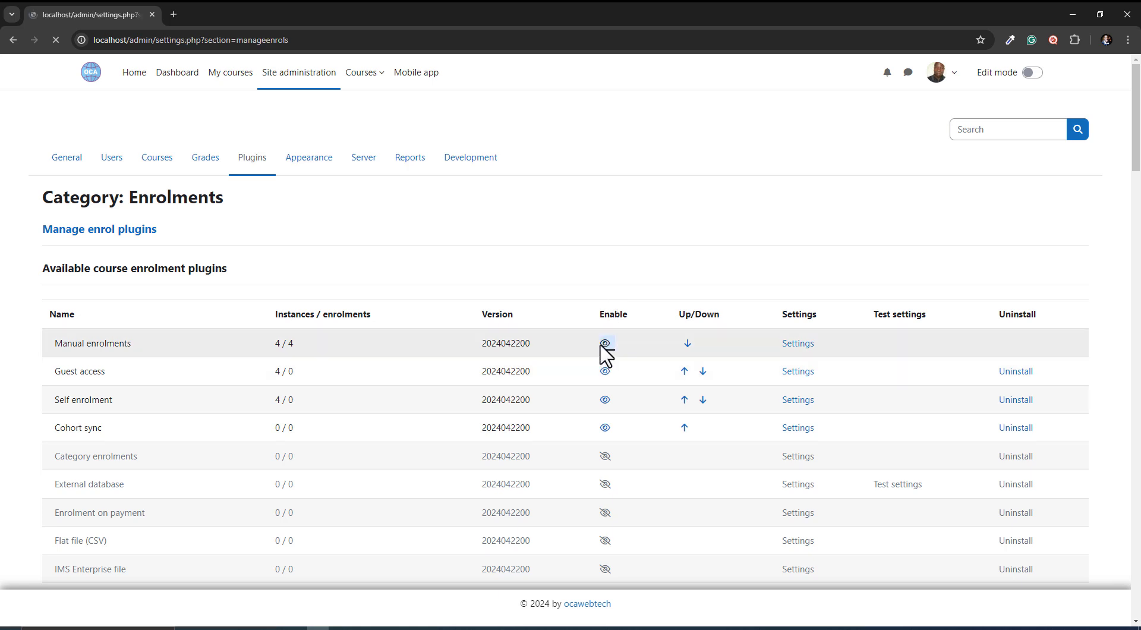
Step: Enable the Manual enrolments plugin in the list of available course enrolment plugins
scroll(246, 445, "down", 3)
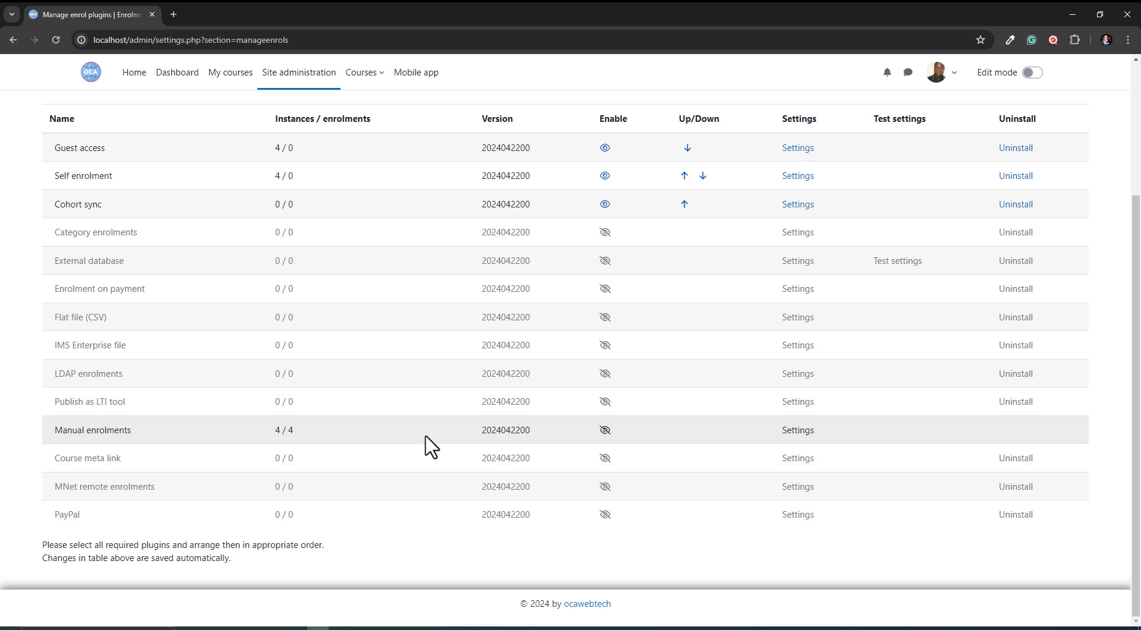
left_click(604, 430)
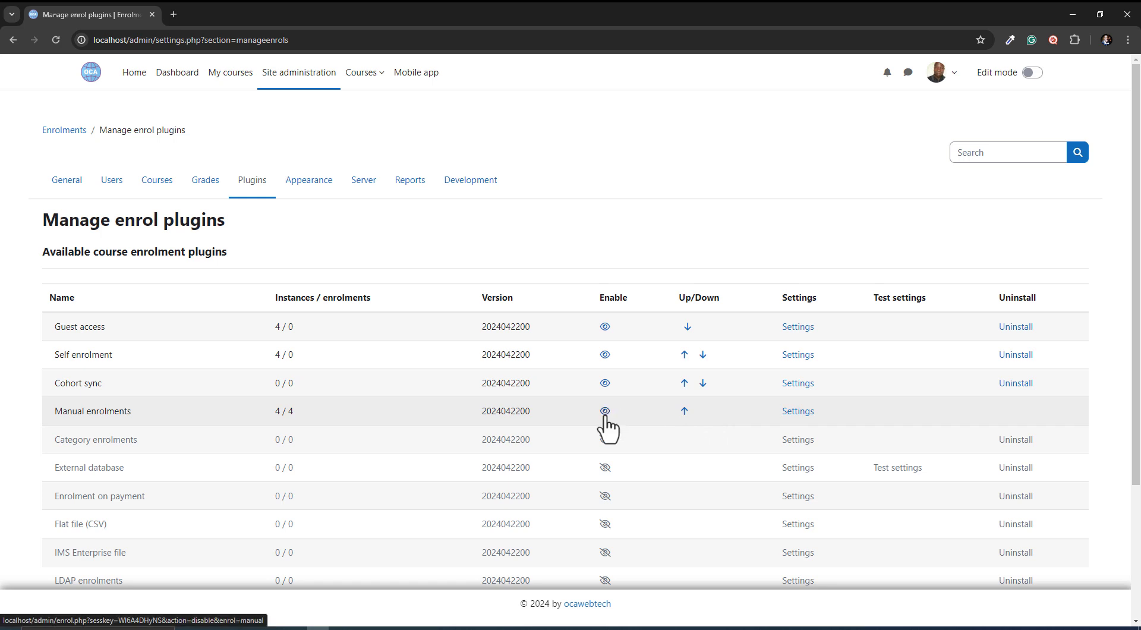
scroll(332, 469, "down", 3)
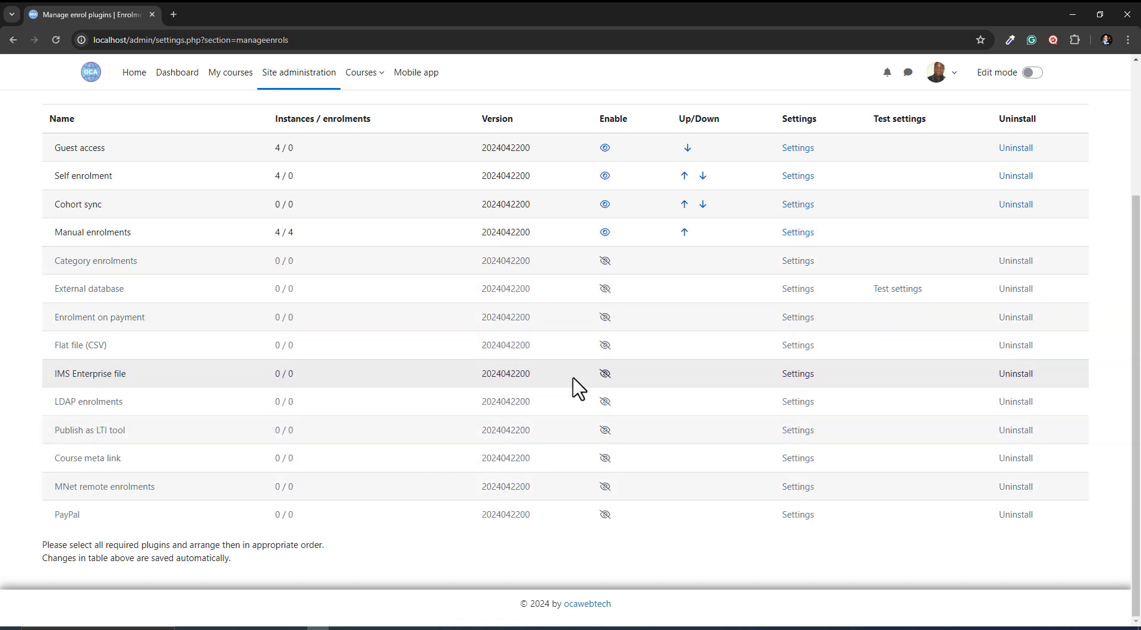
scroll(578, 388, "up", 3)
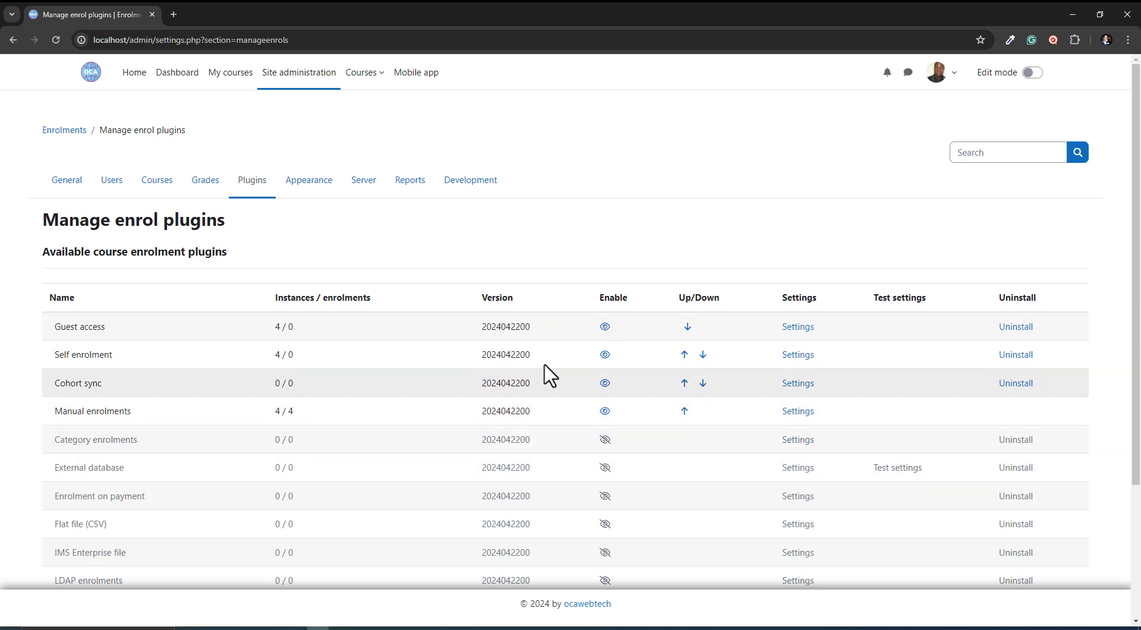
Step: Open the settings of the Manual enrolments plugin from the plugin administration
left_click(249, 189)
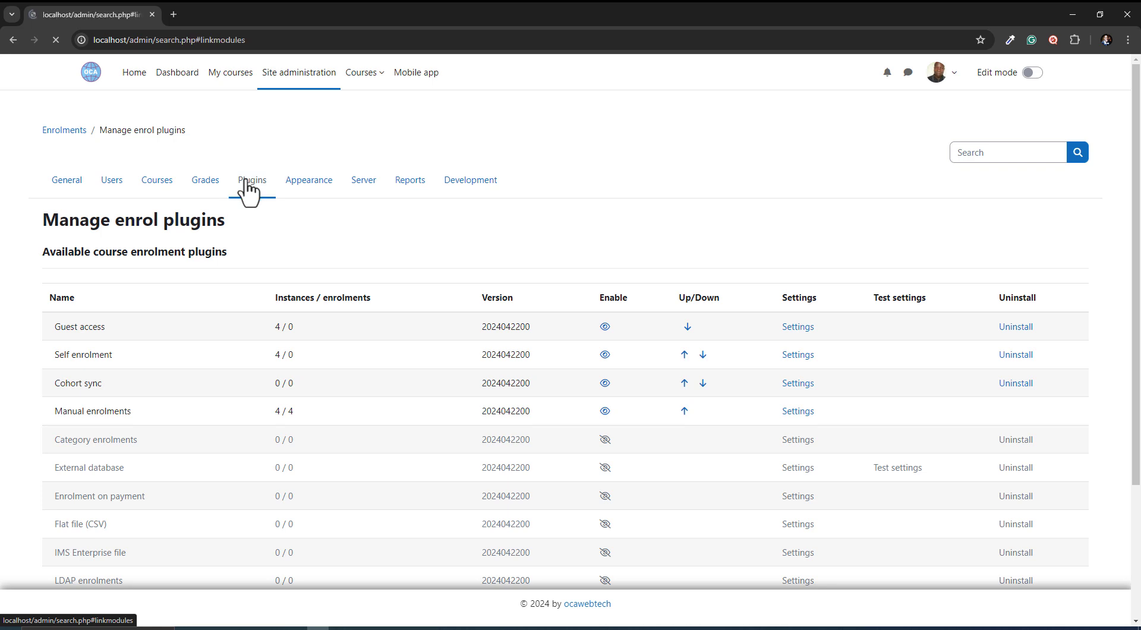
scroll(279, 404, "down", 15)
scroll(291, 427, "down", 3)
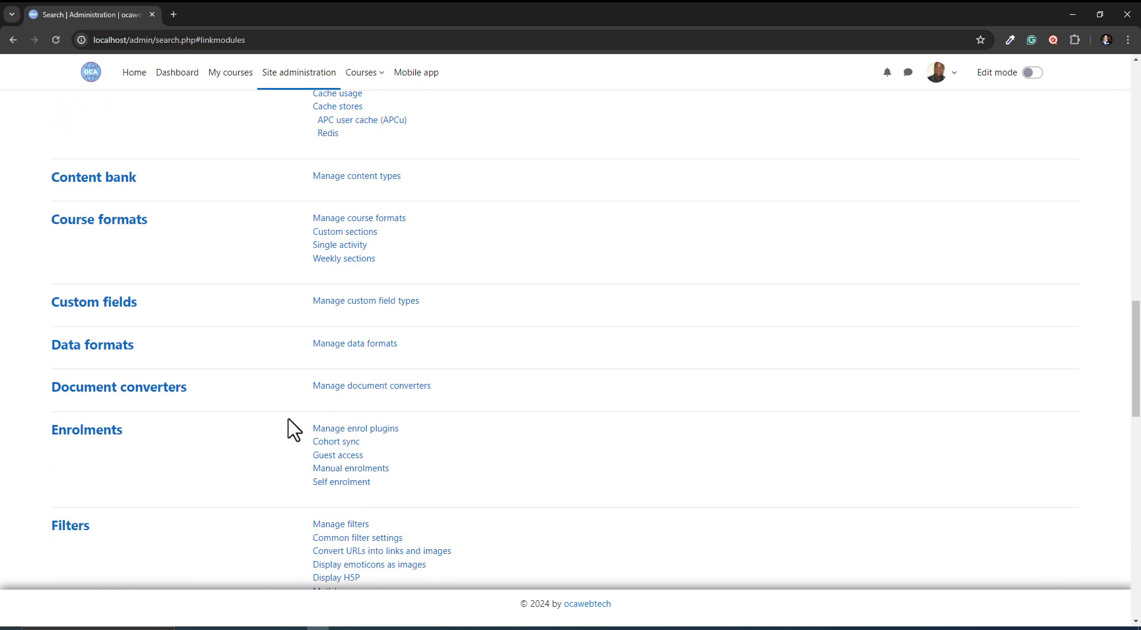
left_click(374, 469)
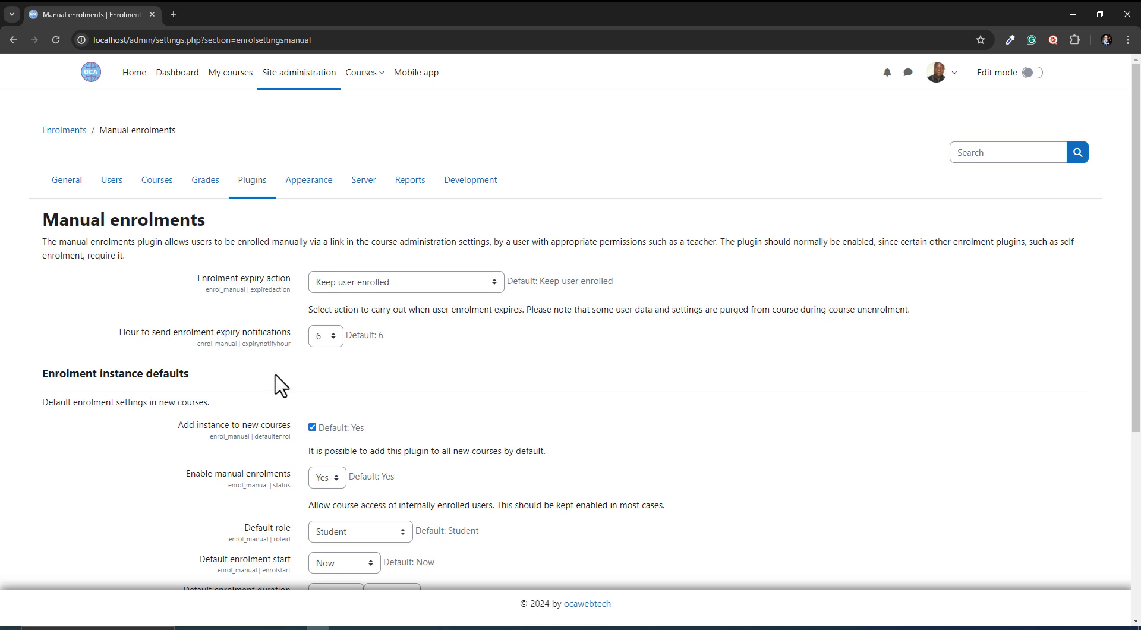
Step: Keep manual enrolments enabled with Student as the default role, and save the Manual enrolments settings
scroll(241, 433, "down", 5)
scroll(257, 437, "up", 5)
left_click(289, 475)
scroll(291, 353, "down", 5)
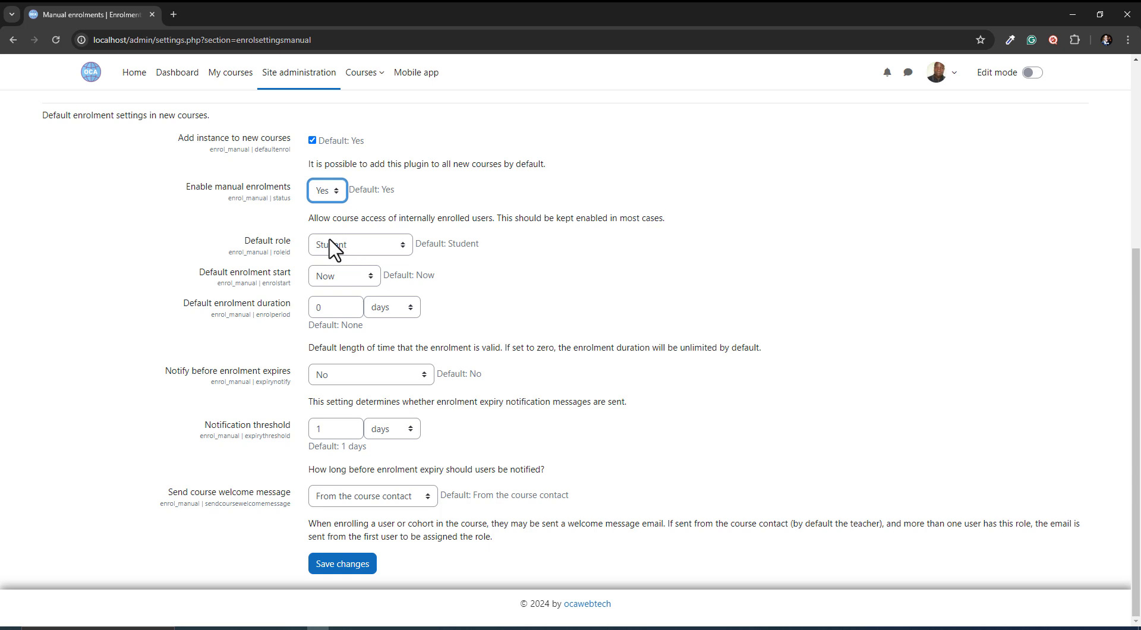
left_click(363, 243)
left_click(364, 243)
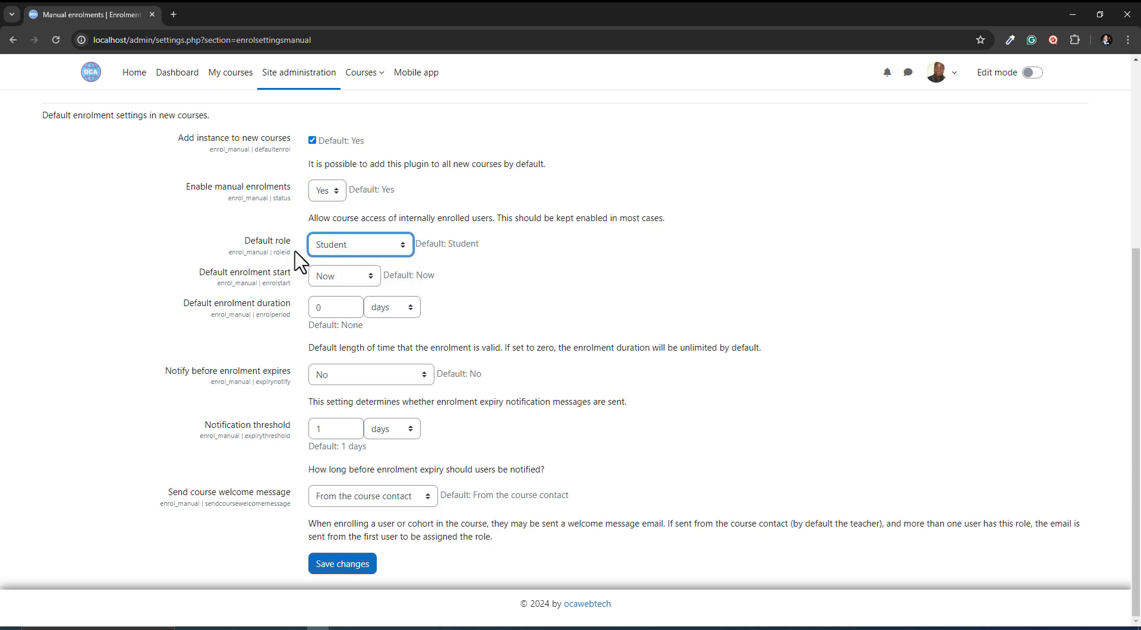
left_click(337, 567)
Step: Look over the Enrolments section in the plugin administration overview
left_click(245, 187)
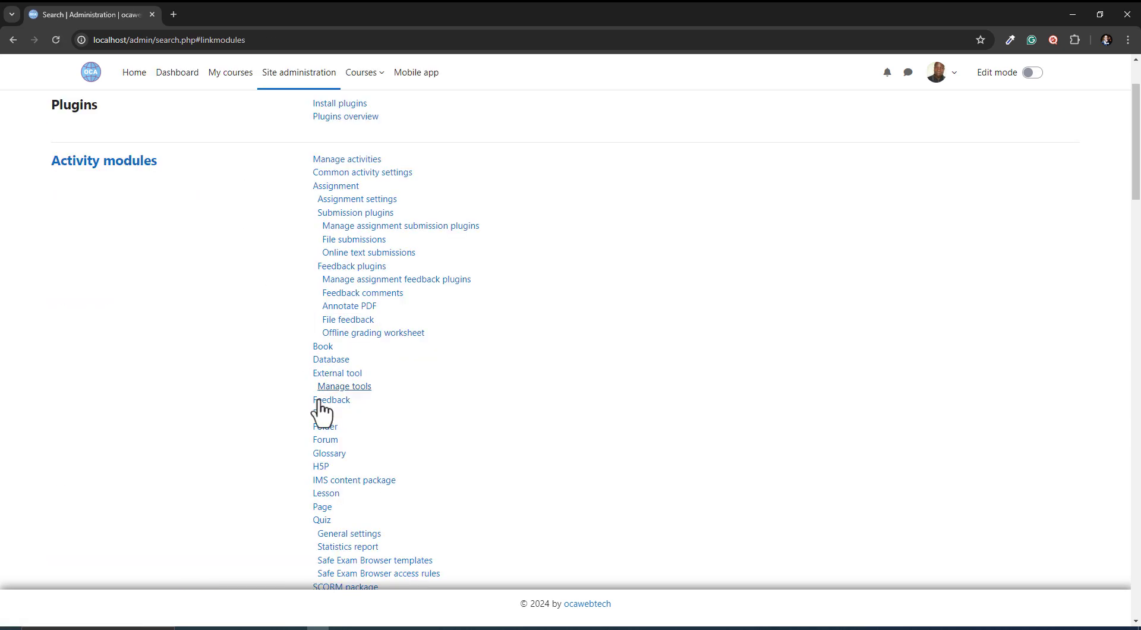
scroll(315, 452, "down", 15)
scroll(307, 501, "down", 13)
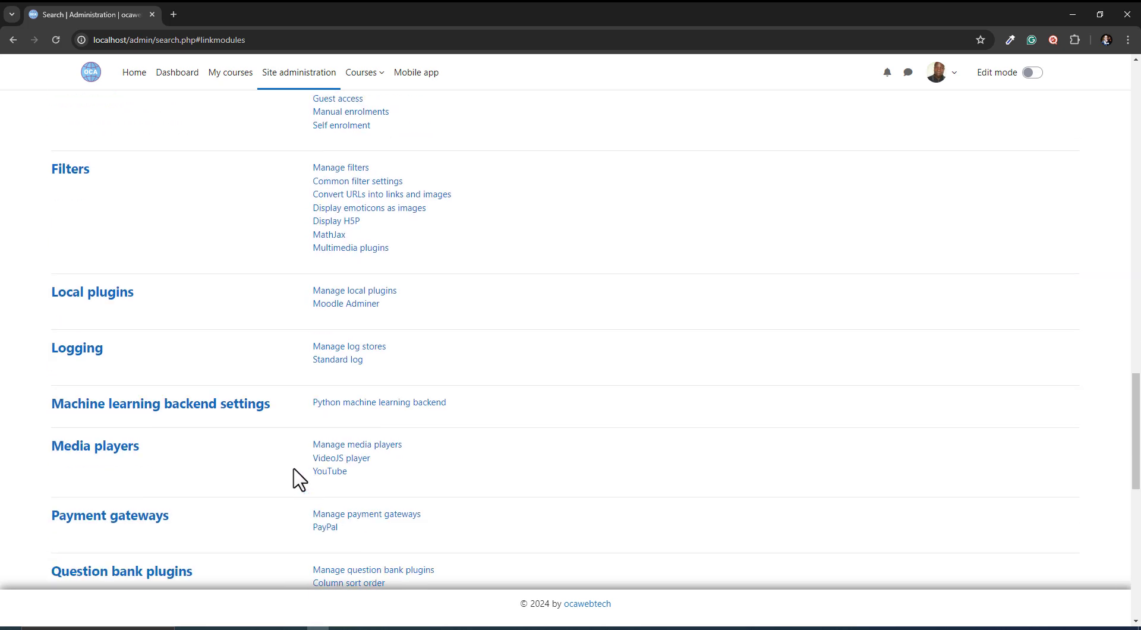
scroll(298, 476, "up", 4)
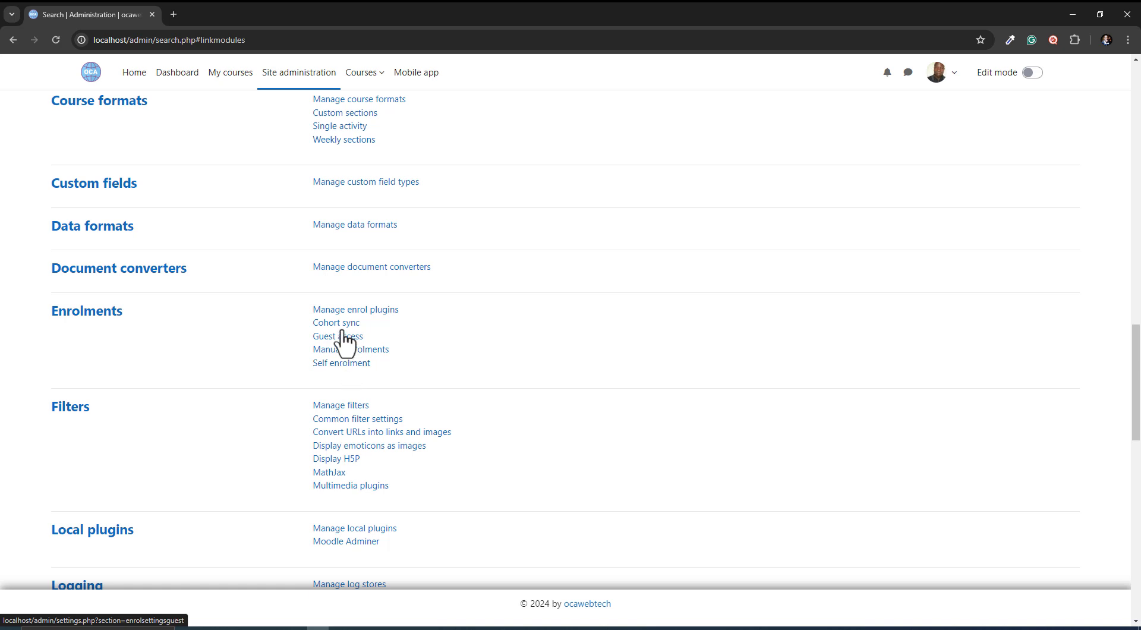
Step: Open the participants list of the TEAMWORK AND COLLABORATION TECHNIQUES course from the site home page
scroll(351, 410, "up", 20)
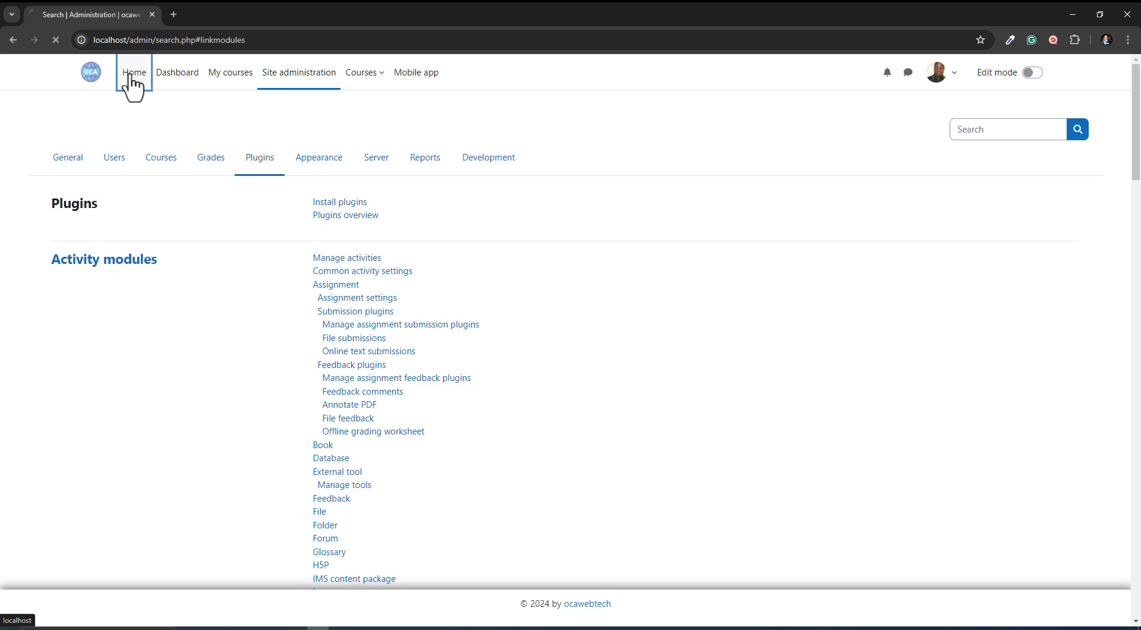
scroll(534, 505, "down", 5)
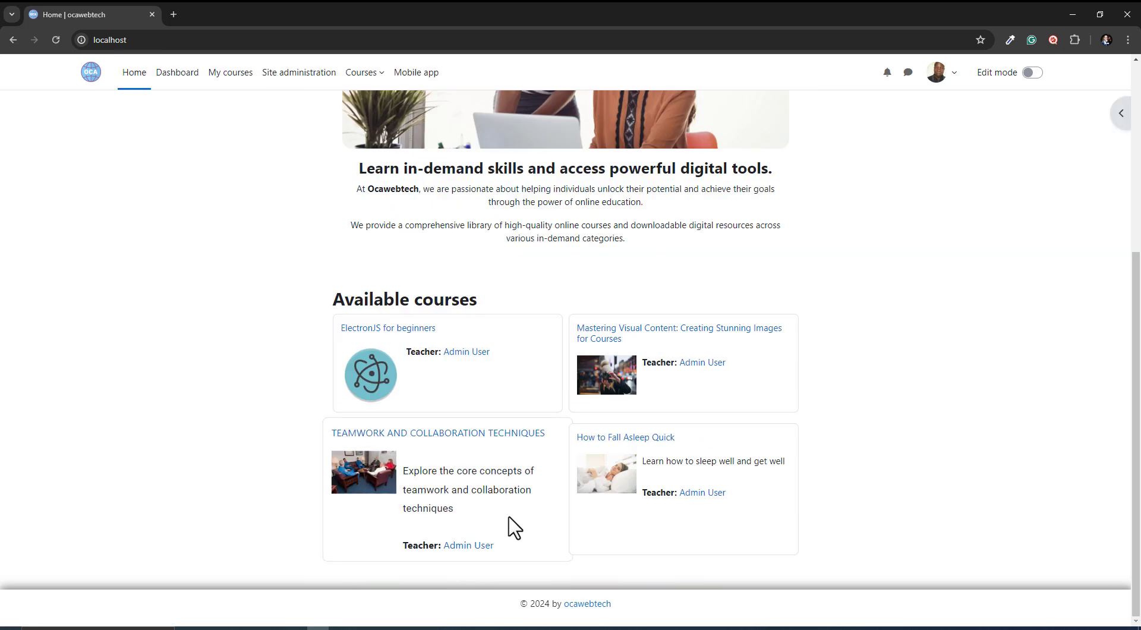
left_click(453, 437)
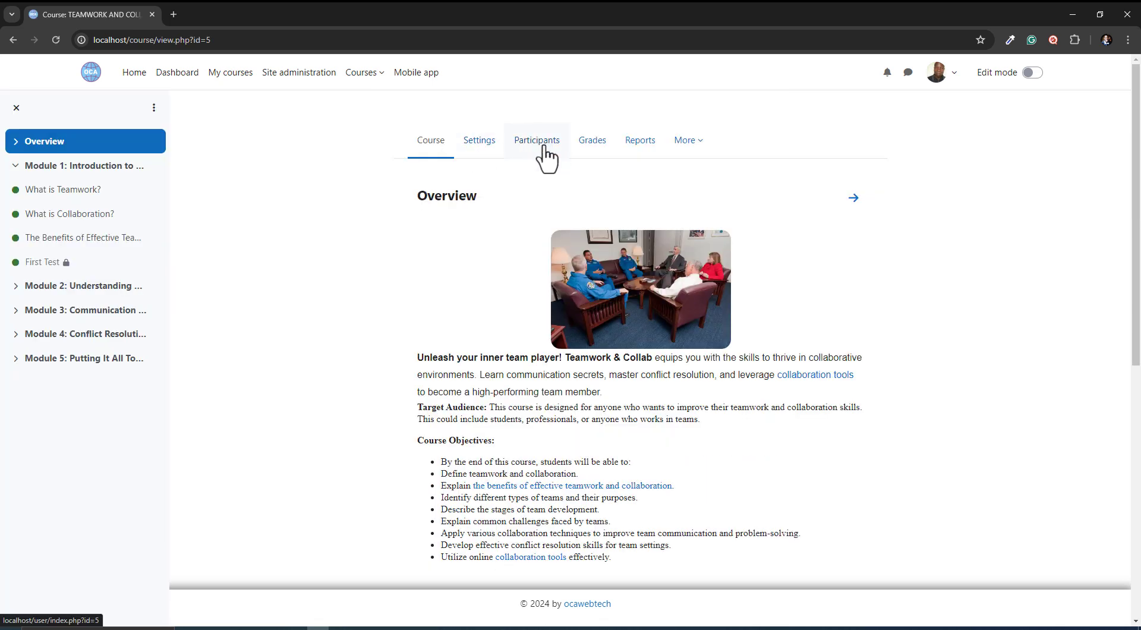
left_click(542, 150)
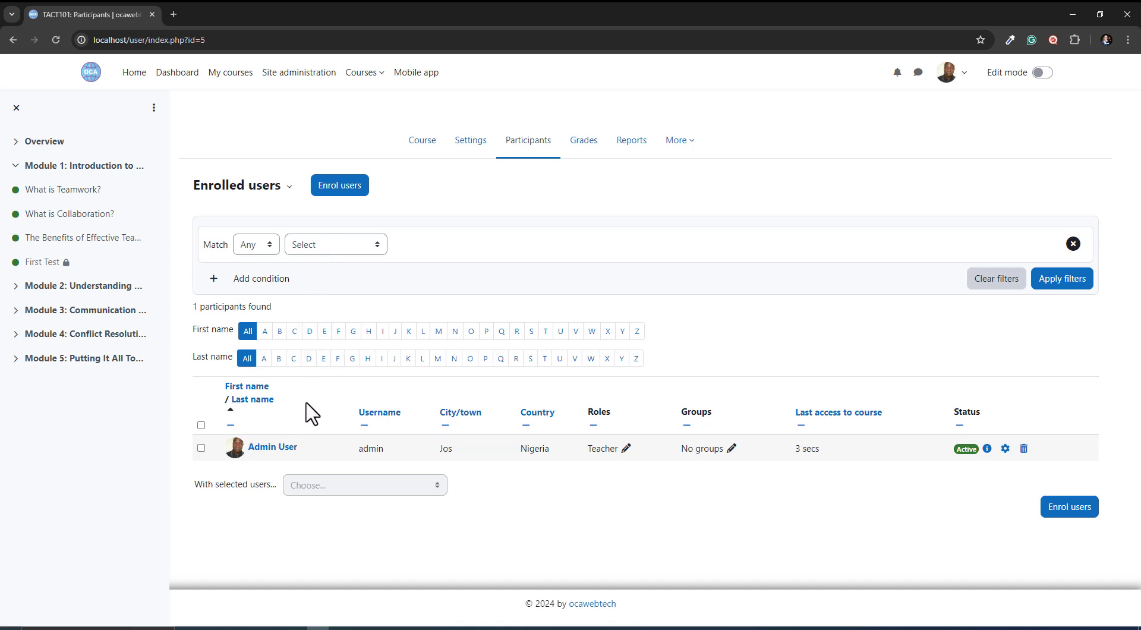
Step: Open the site in an incognito window and request access to the TEAMWORK AND COLLABORATION TECHNIQUES course
right_click(89, 77)
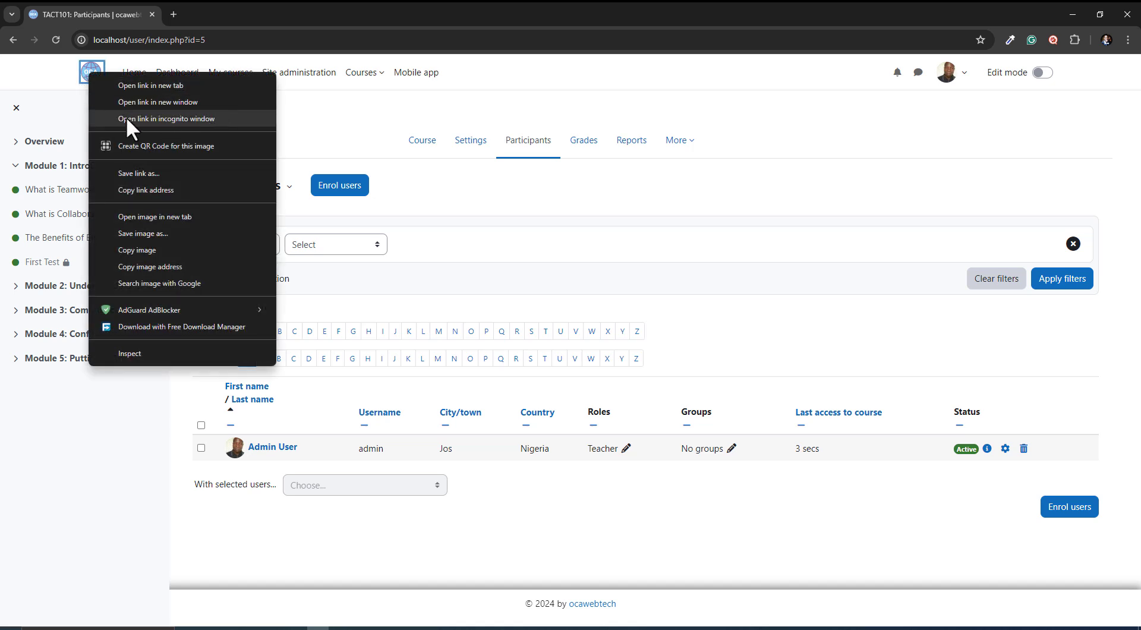
left_click(194, 119)
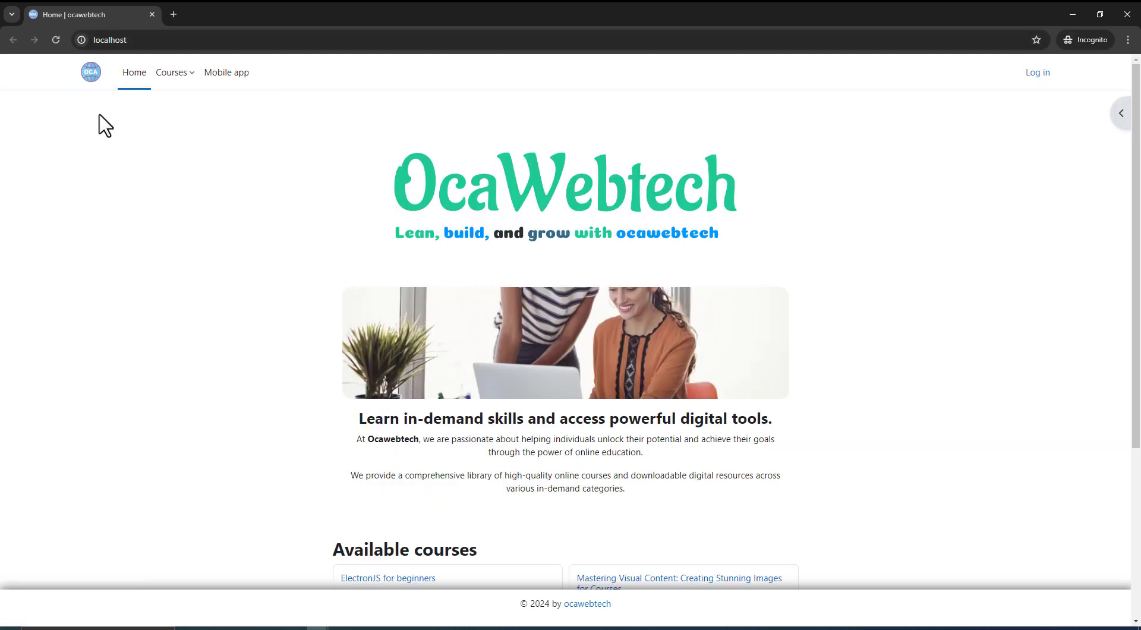
scroll(701, 258, "down", 3)
scroll(873, 217, "up", 3)
scroll(517, 420, "down", 4)
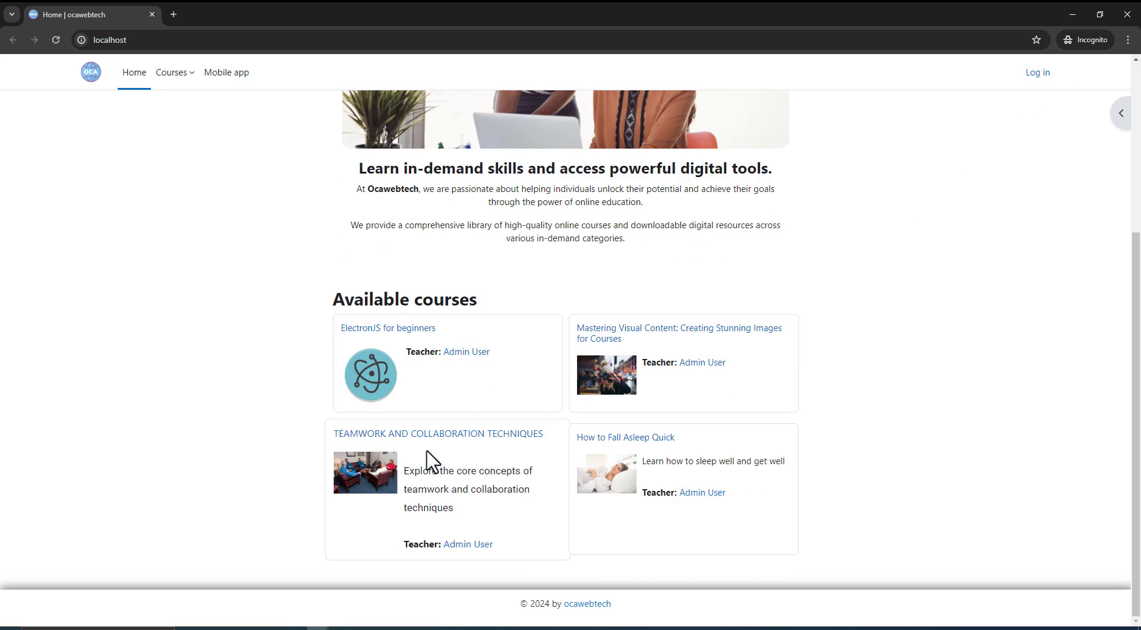
left_click(427, 436)
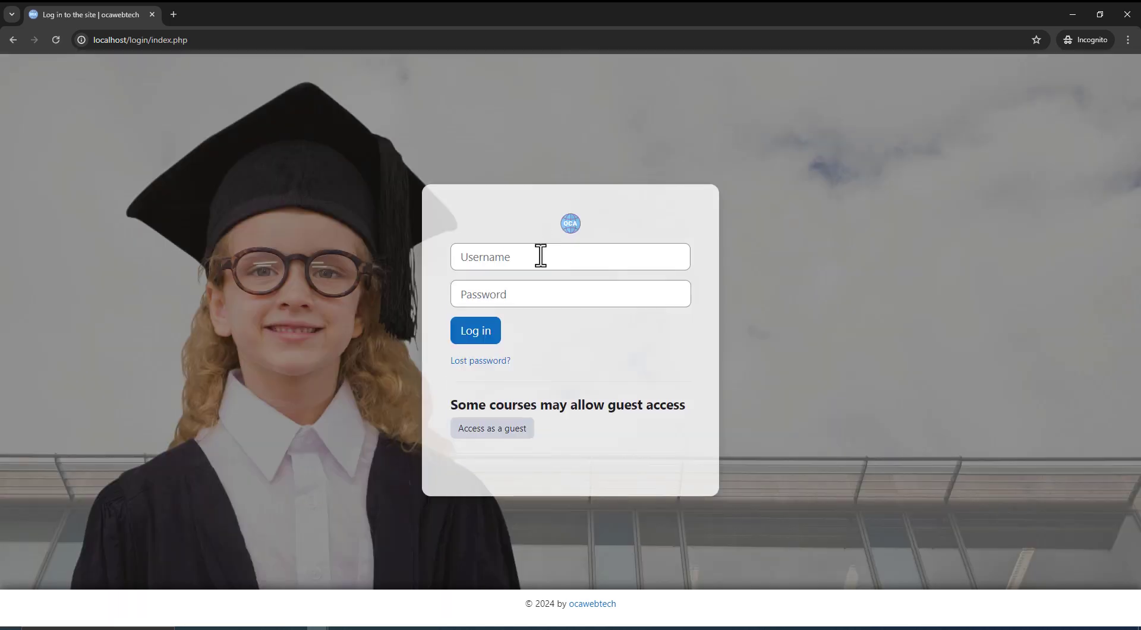
Step: Log in to the site as a student by entering the account username and password
left_click(499, 268)
type("j")
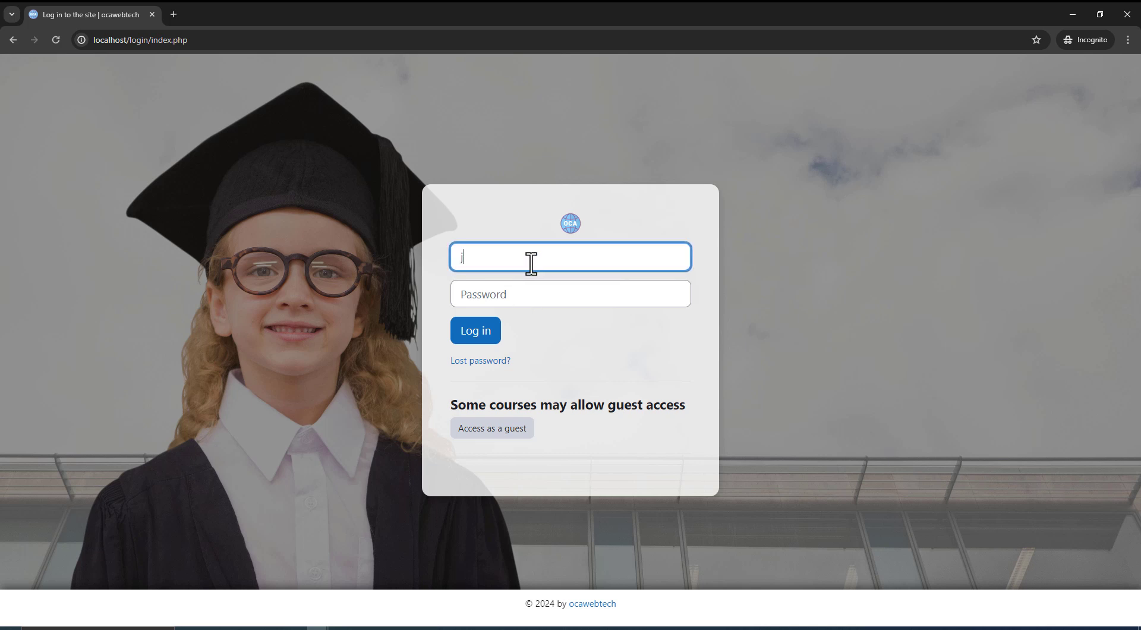
type("ohn")
left_click(487, 296)
type("•")
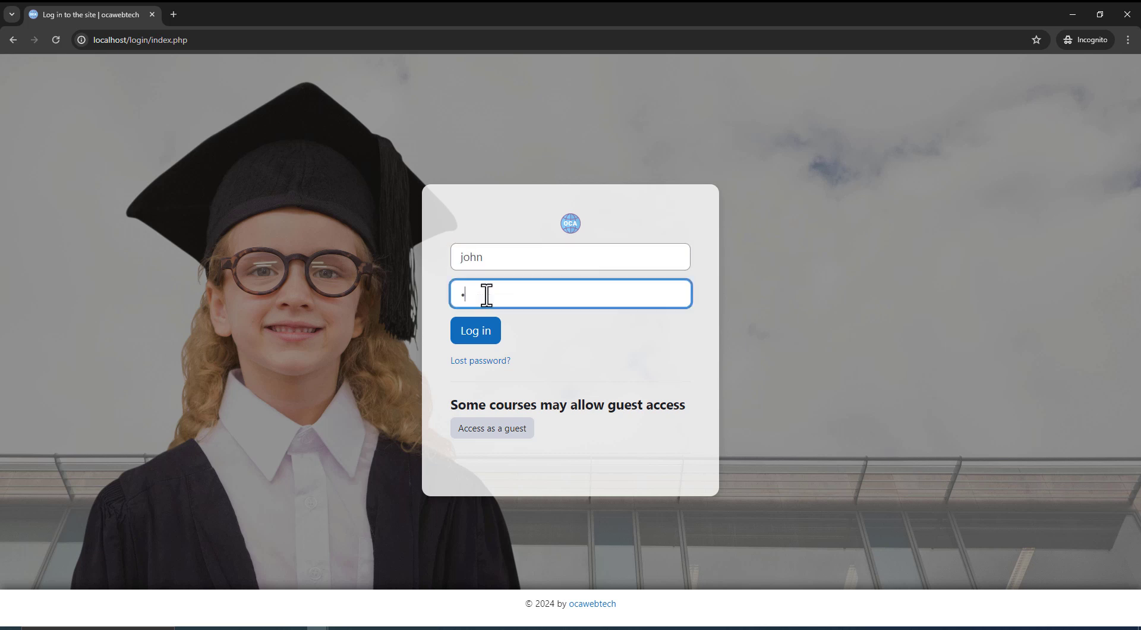
type("•••••••")
left_click(476, 335)
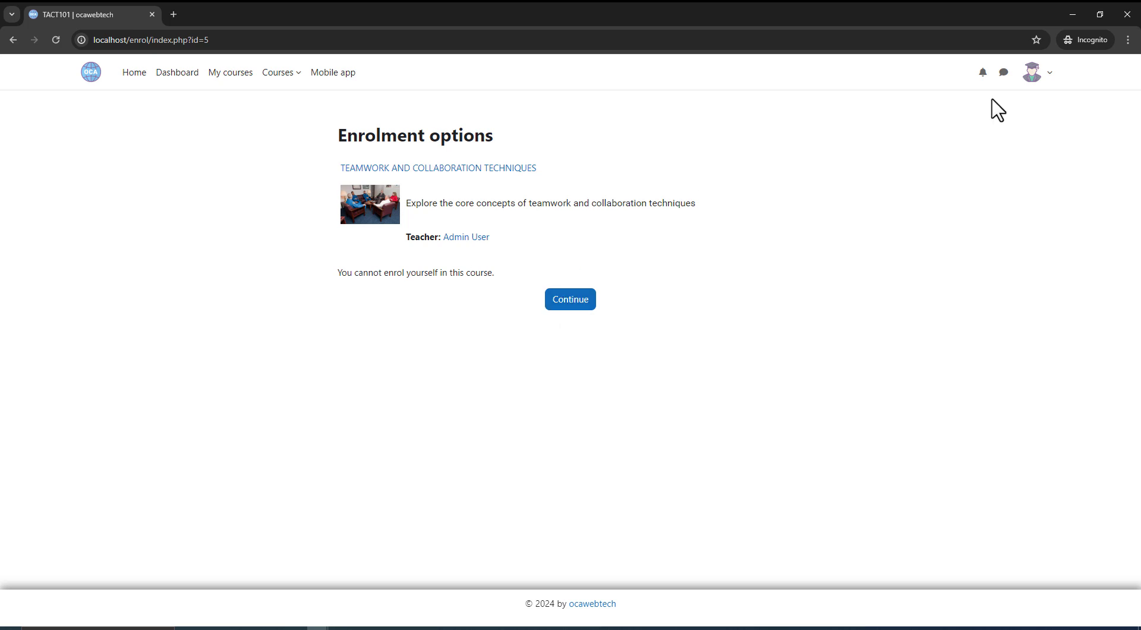
Step: Check the student's account menu, then leave the course's enrolment options and return to the site home page
left_click(1044, 87)
left_click(1019, 82)
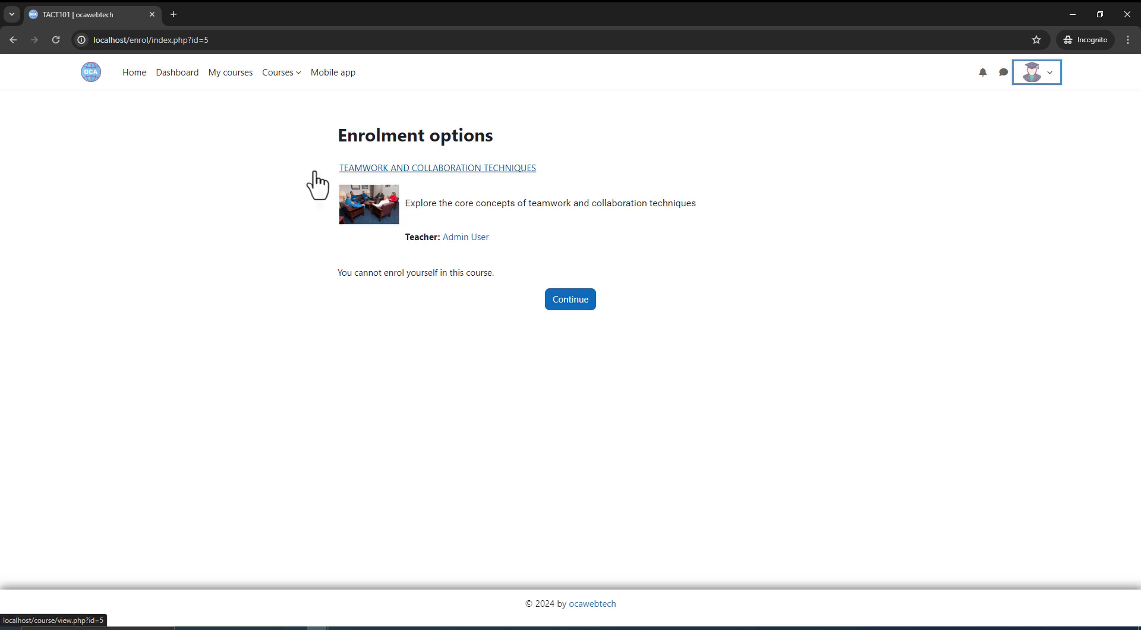
left_click(573, 300)
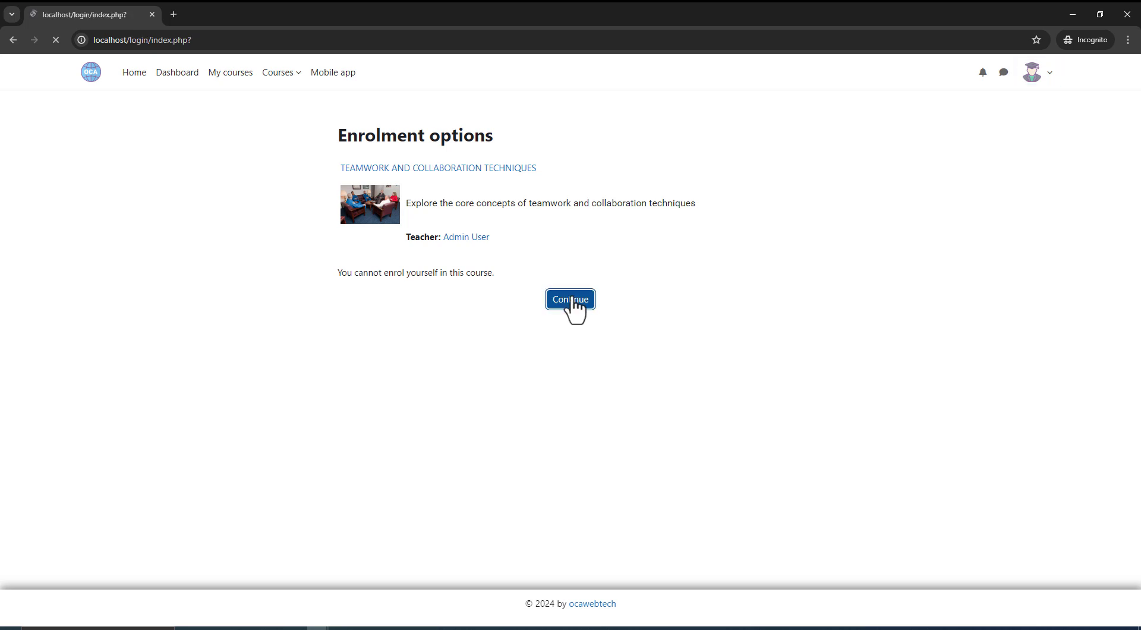
left_click(606, 391)
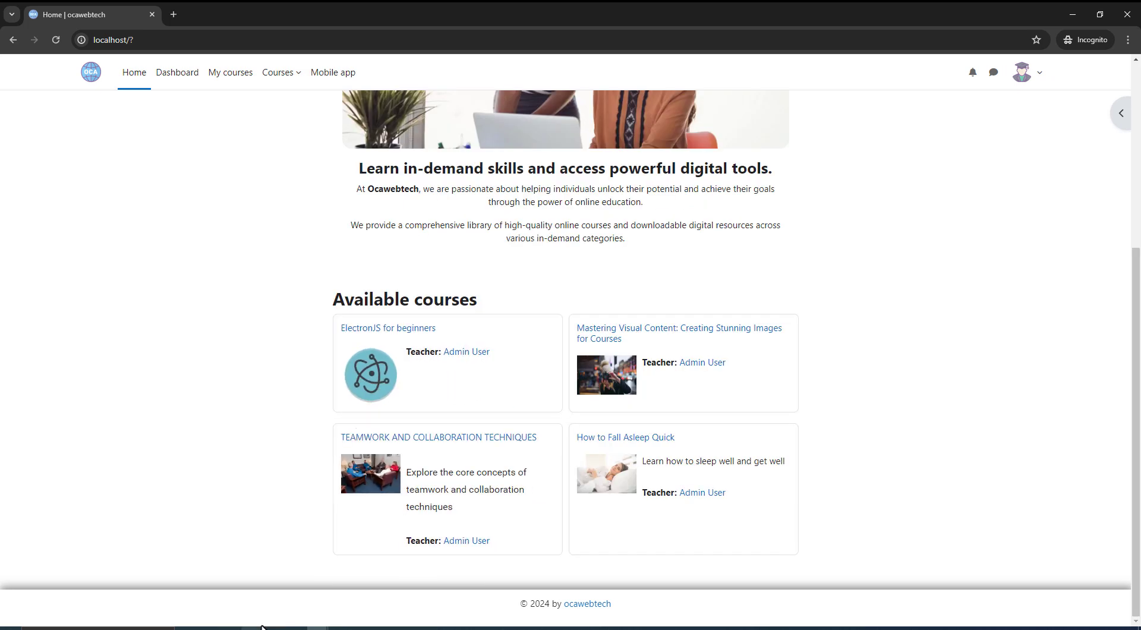
Step: Switch to the admin window and select the first student to enrol in the TEAMWORK AND COLLABORATION TECHNIQUES course
mouse_move(317, 627)
left_click(273, 594)
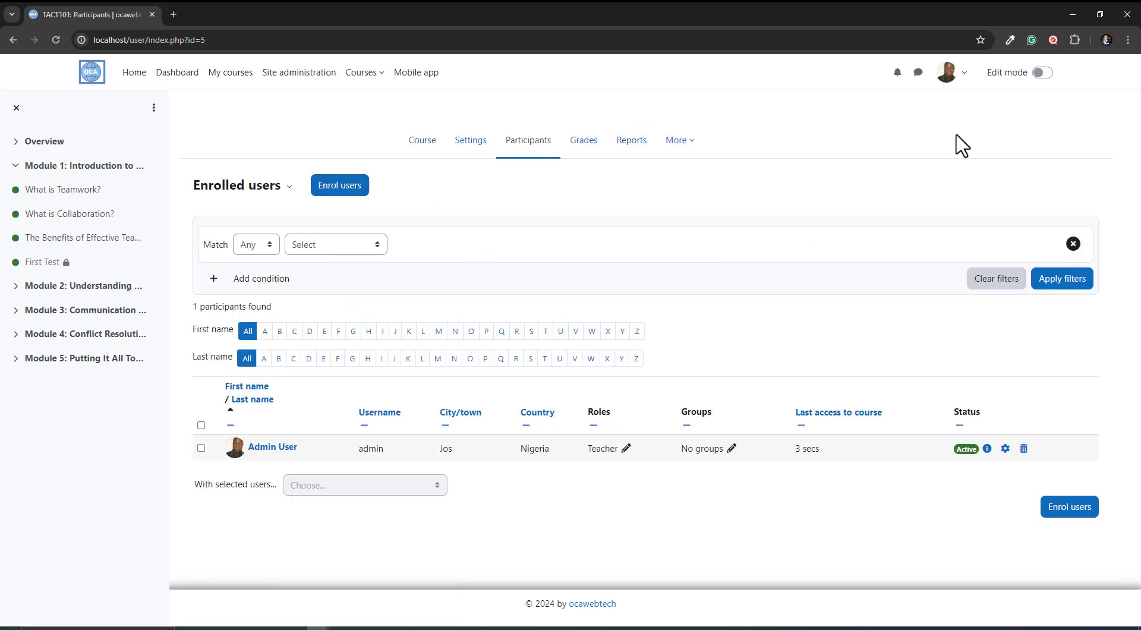
left_click(348, 189)
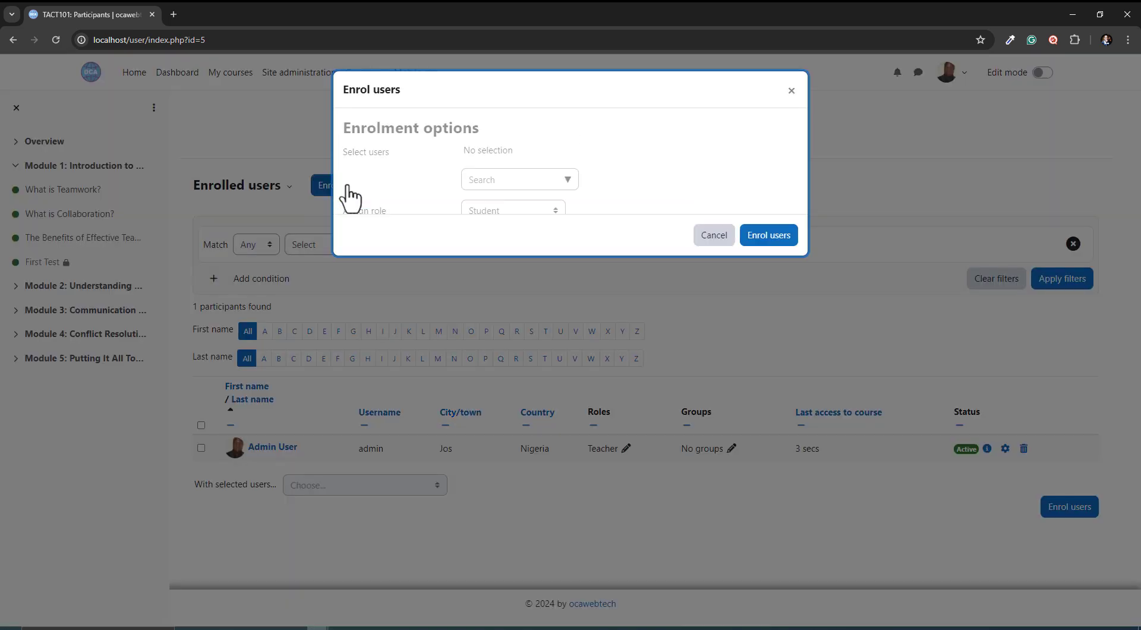
left_click(564, 179)
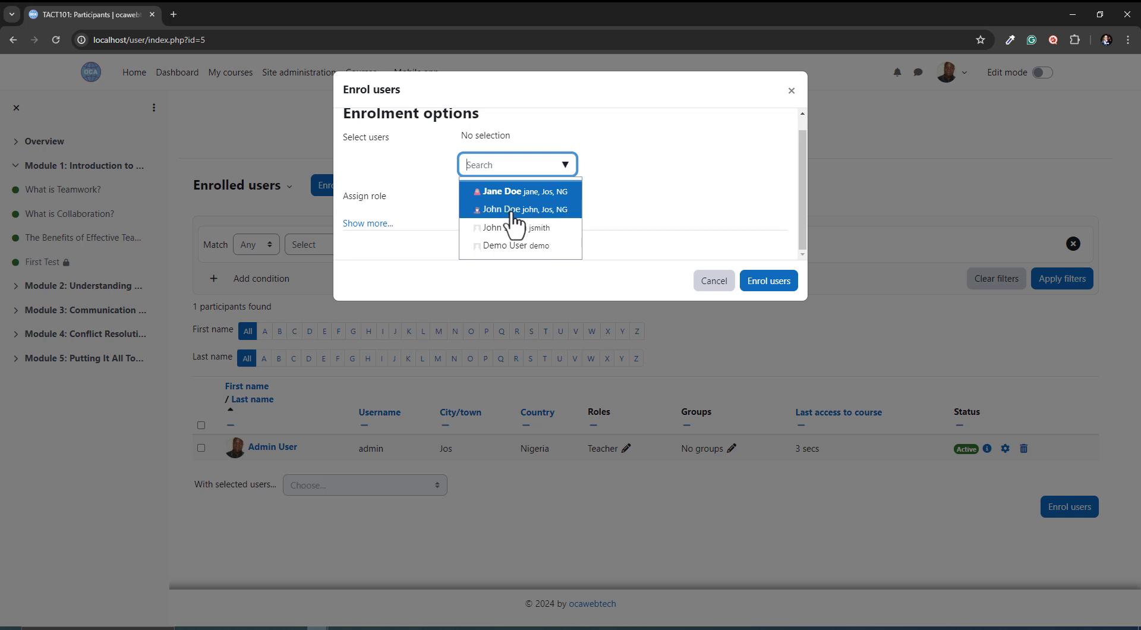
left_click(512, 212)
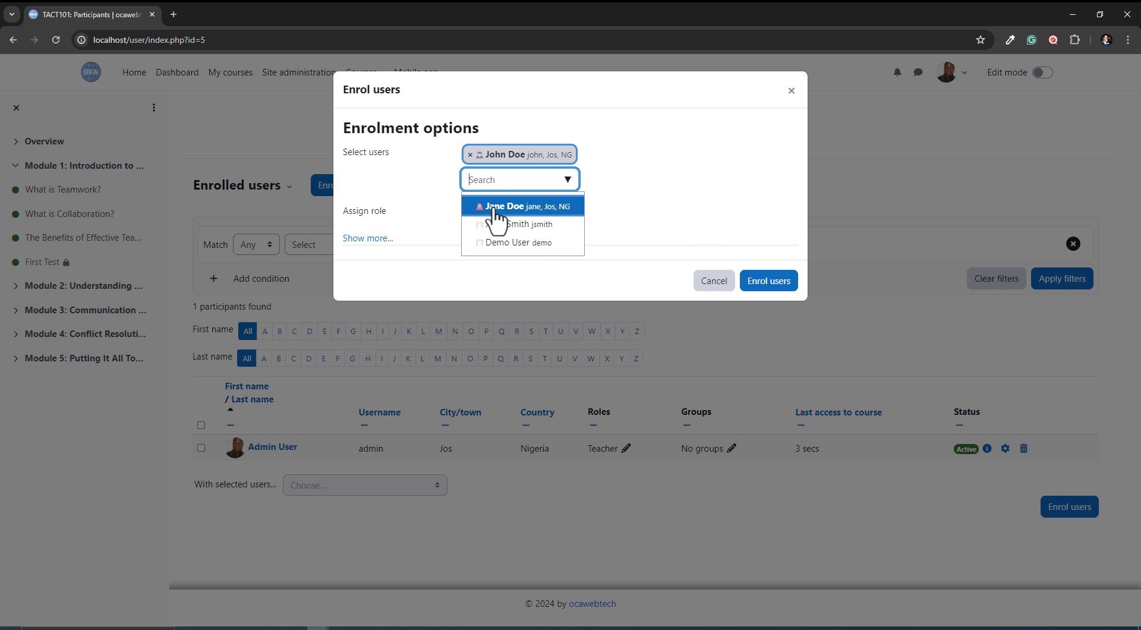
left_click(588, 178)
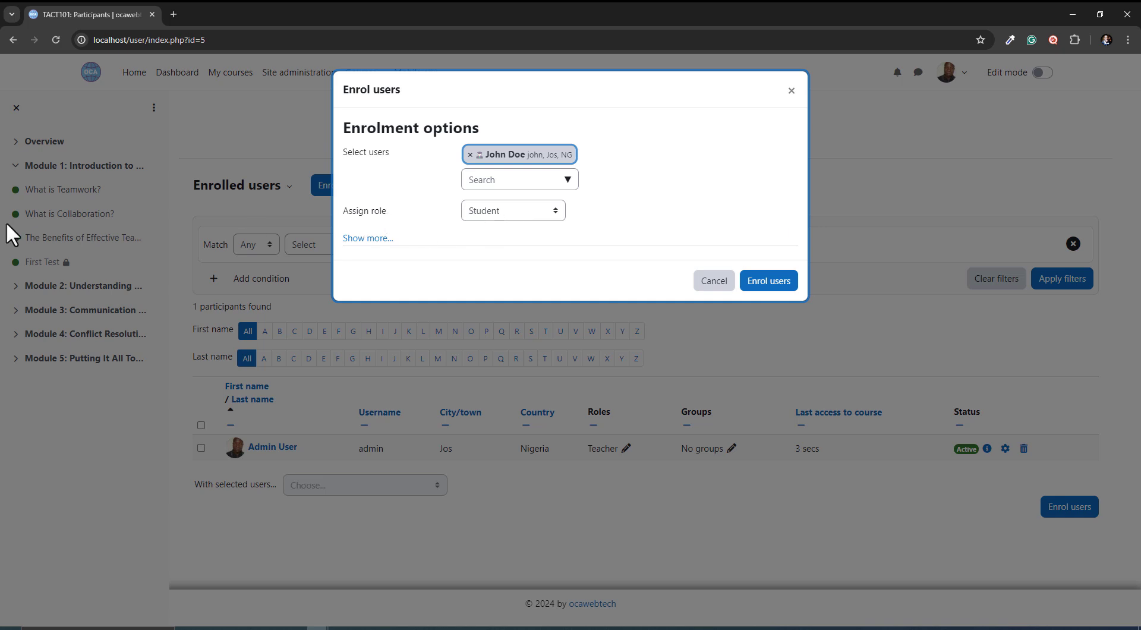
Step: Assign the Student role, expand the additional enrolment options, and enrol the selected user in the course
left_click(504, 212)
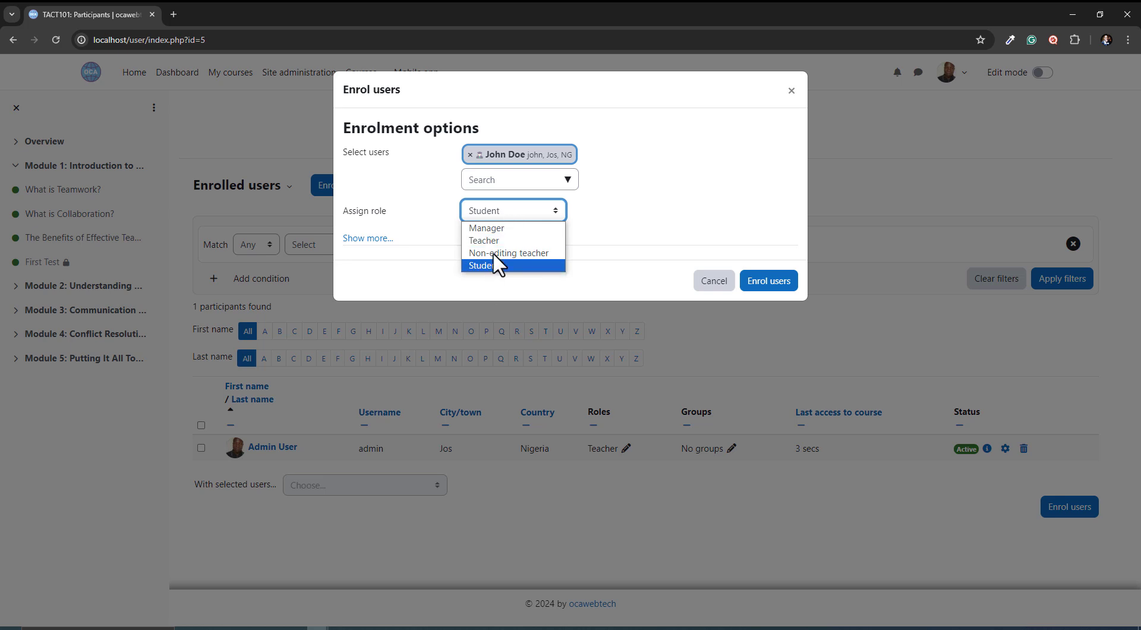
left_click(420, 221)
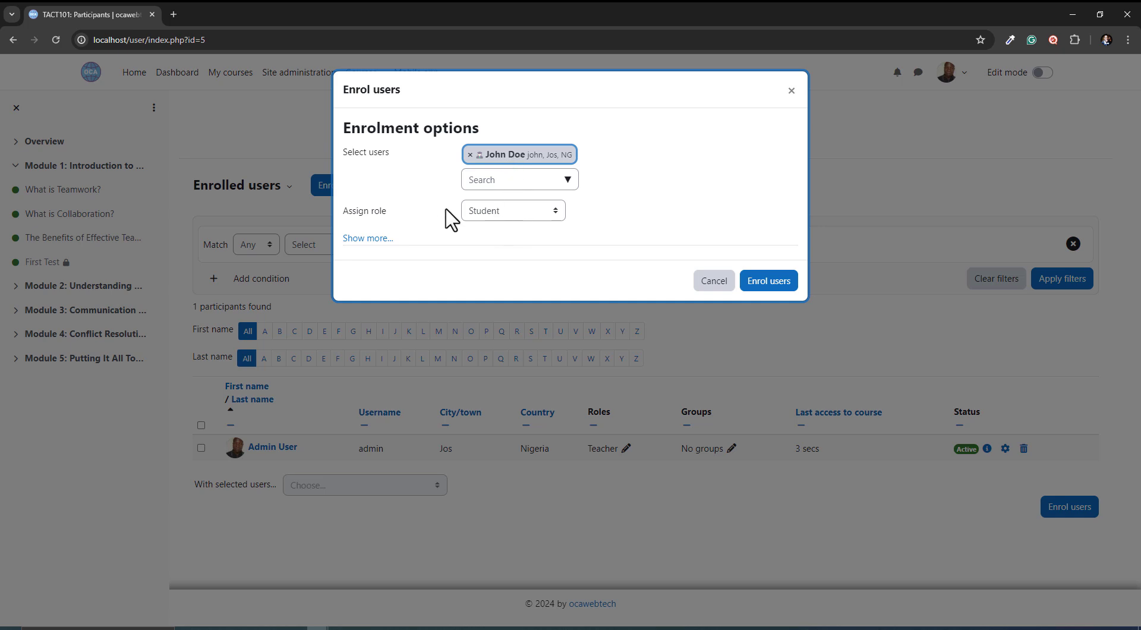
left_click(476, 210)
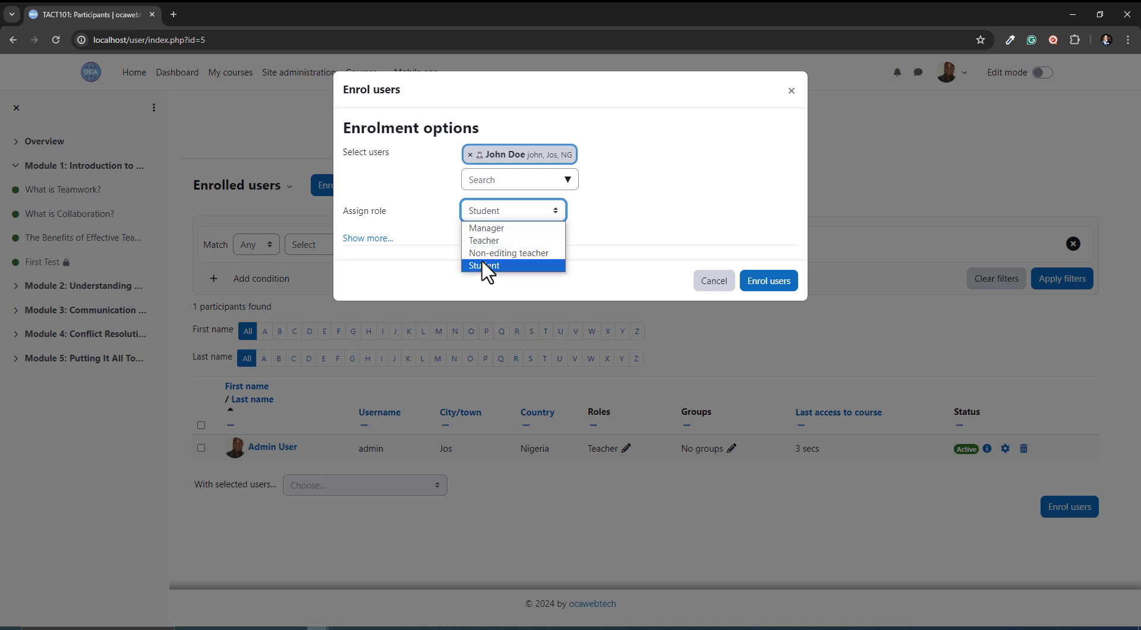
left_click(481, 265)
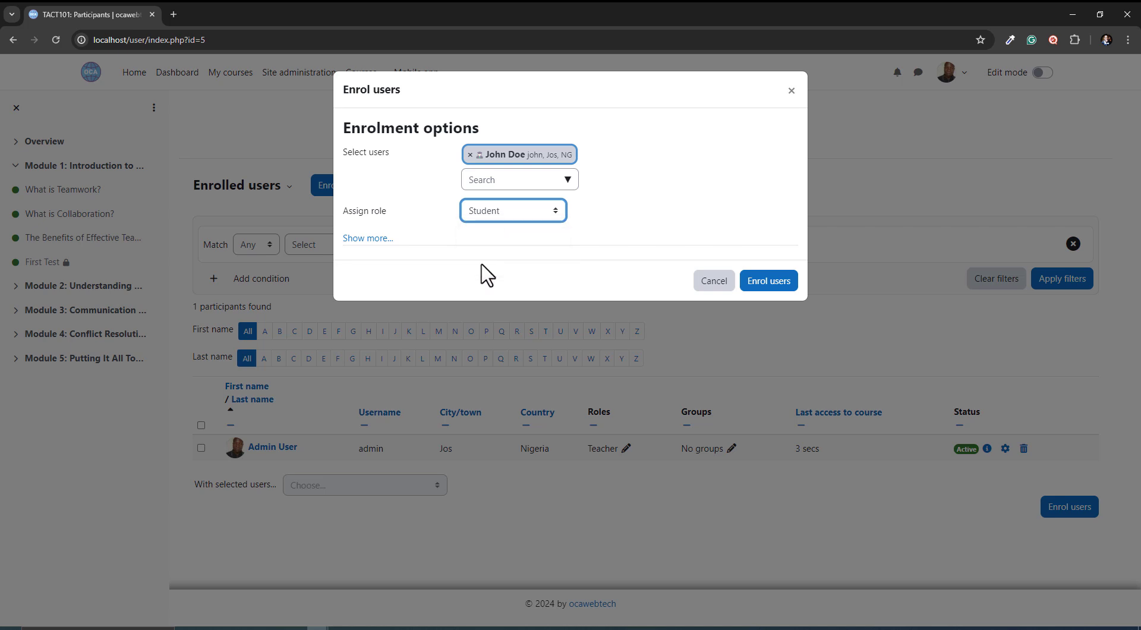
left_click(365, 238)
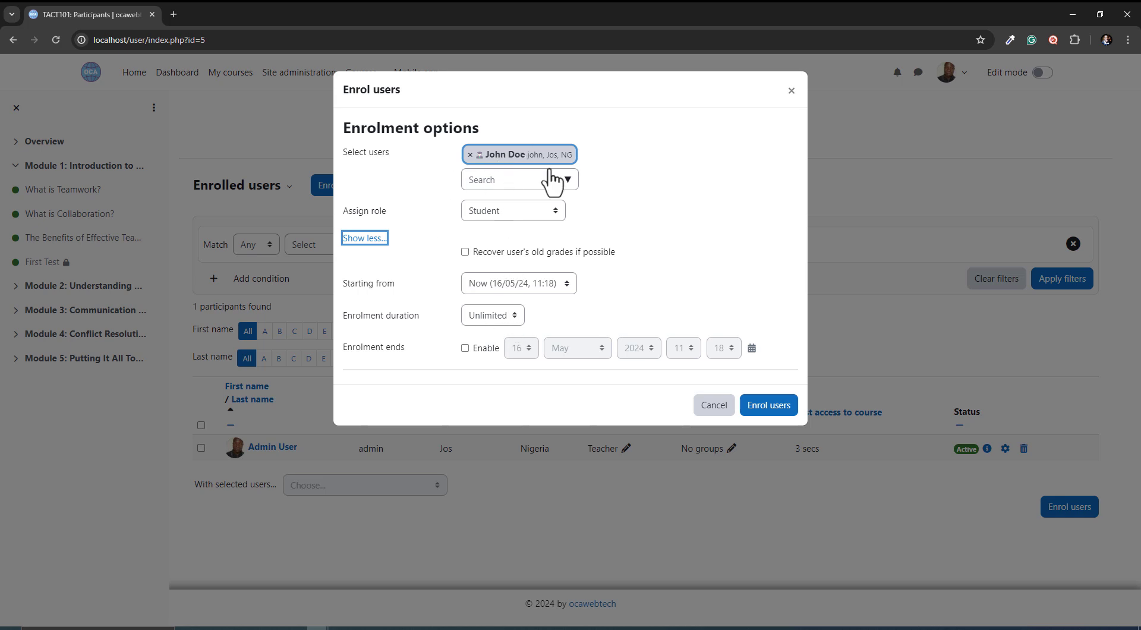
left_click(765, 412)
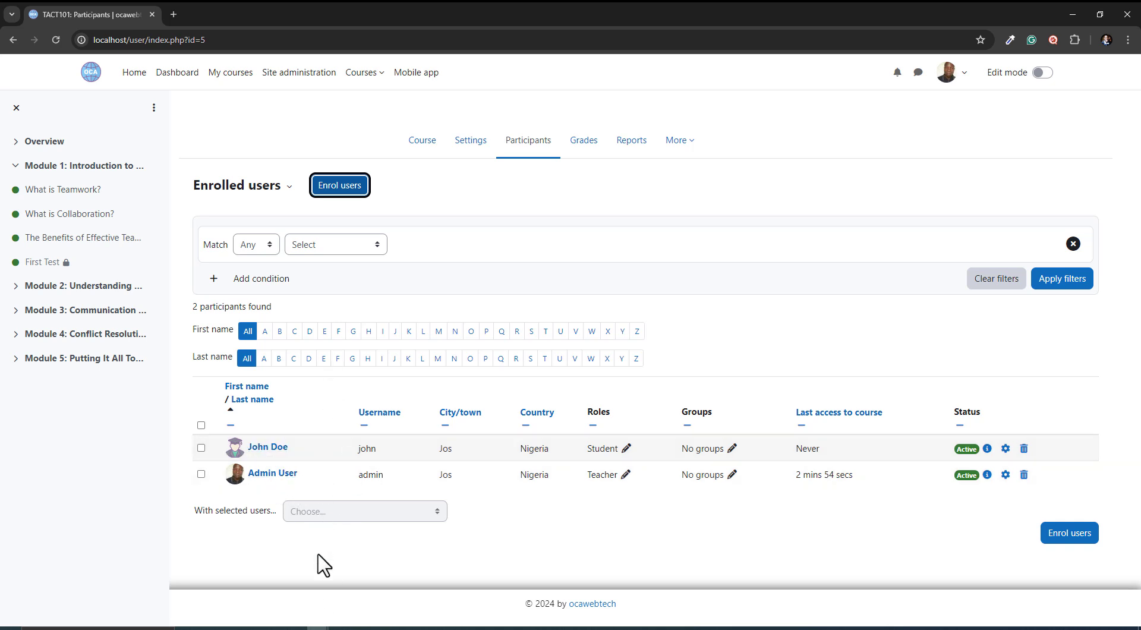
Step: Switch to the student's incognito window, reload the site home page and open the TEAMWORK AND COLLABORATION TECHNIQUES course
left_click(372, 609)
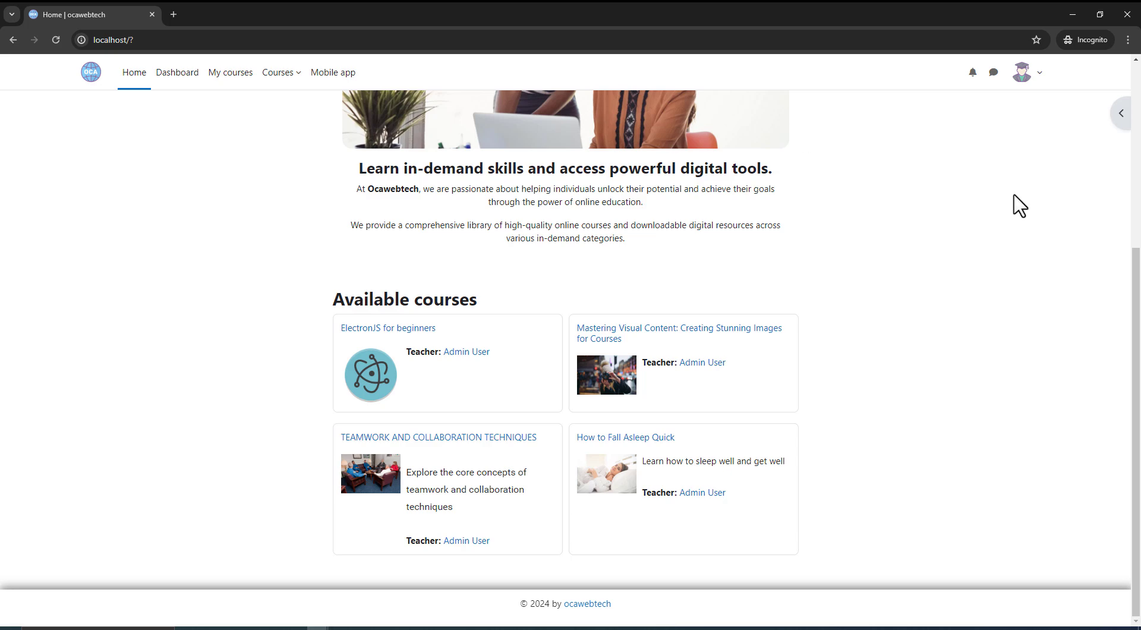
scroll(572, 158, "up", 5)
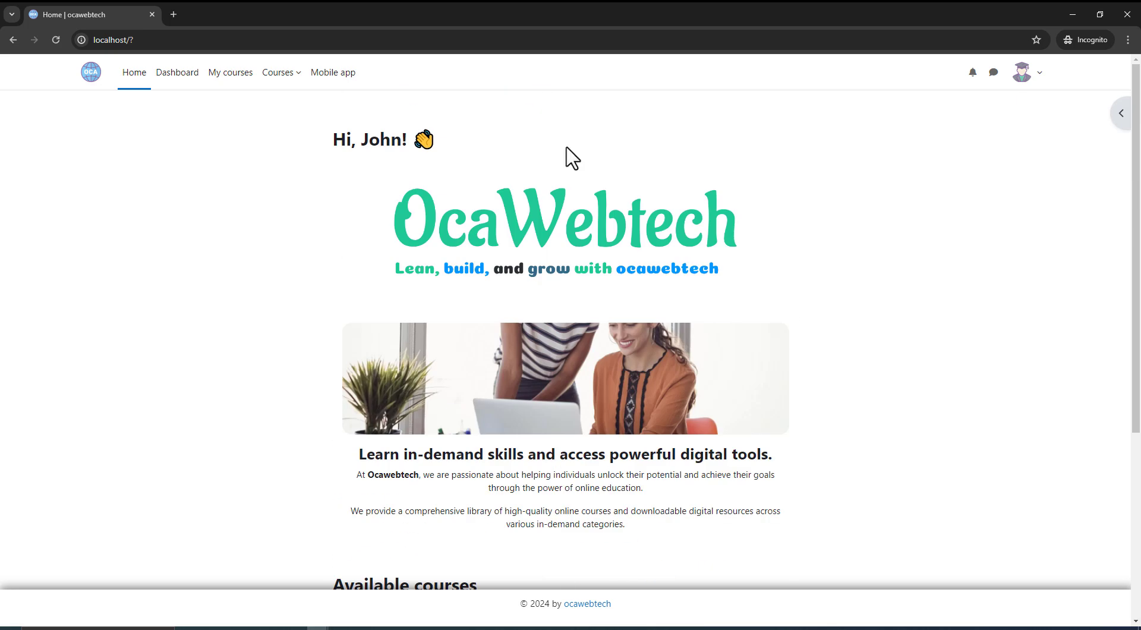
left_click(89, 76)
scroll(491, 298, "down", 4)
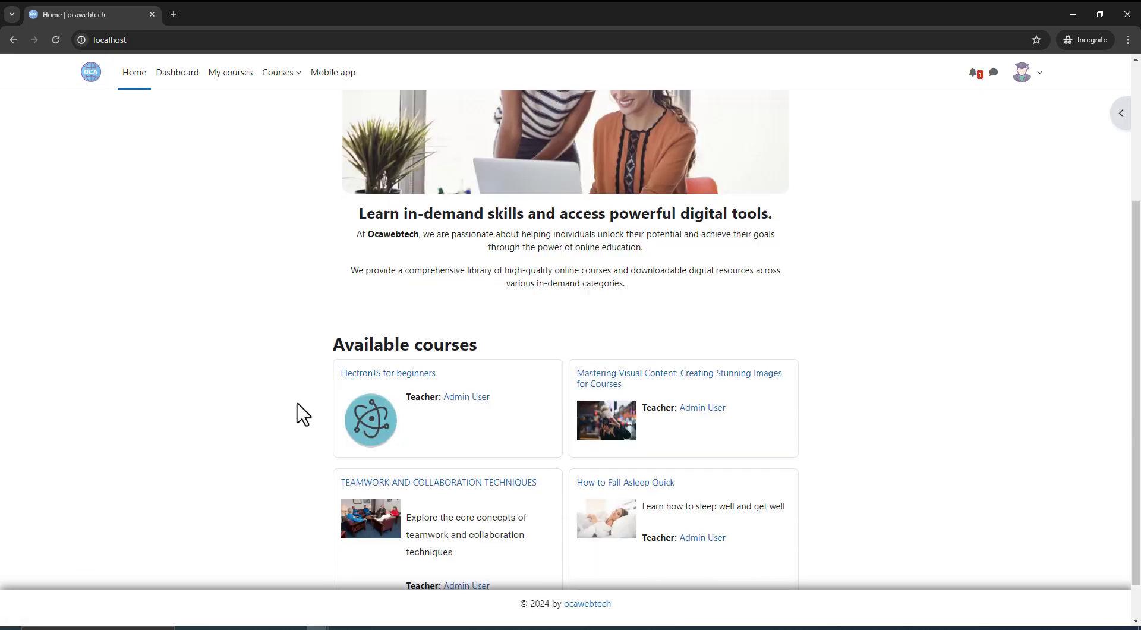
scroll(297, 404, "down", 1)
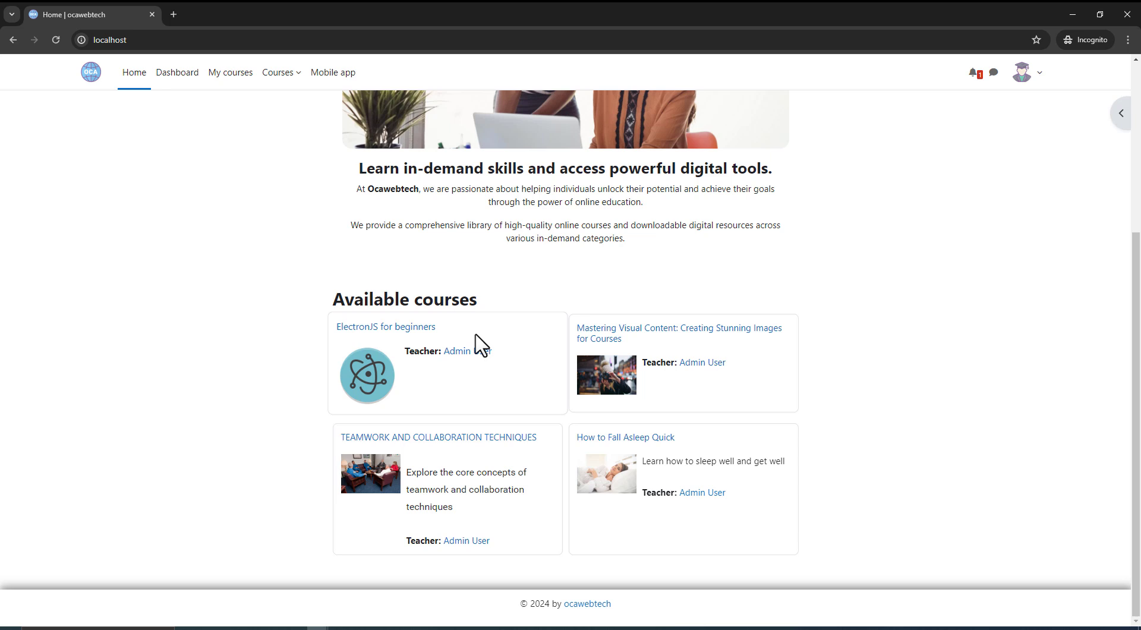
left_click(456, 437)
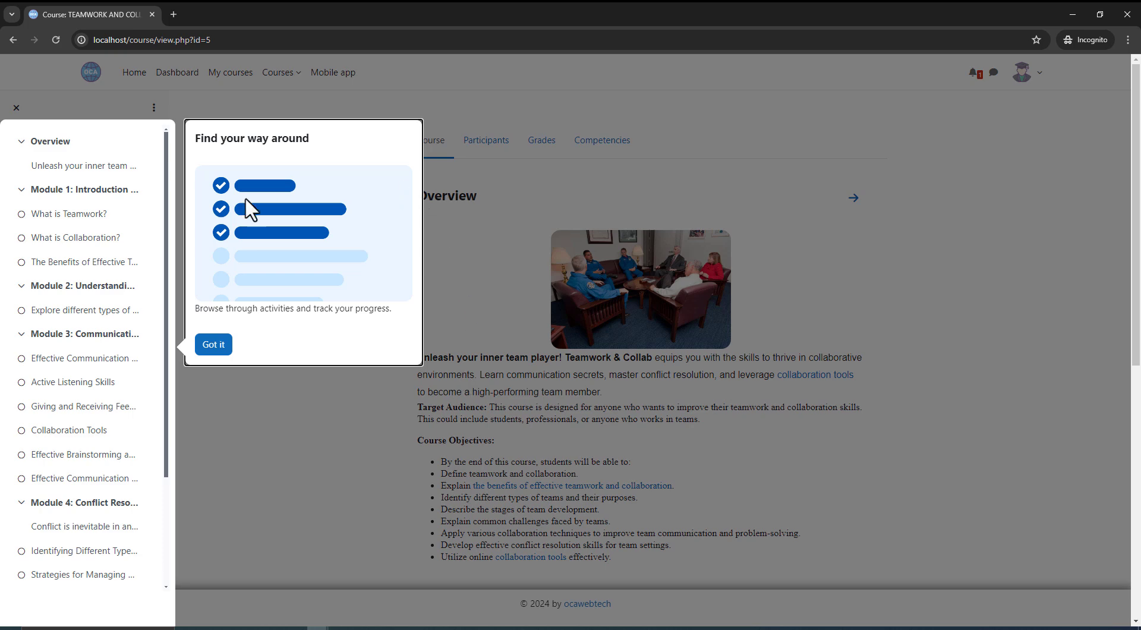
Step: Dismiss the course tour message and look through the course overview and modules as the student
scroll(504, 486, "down", 5)
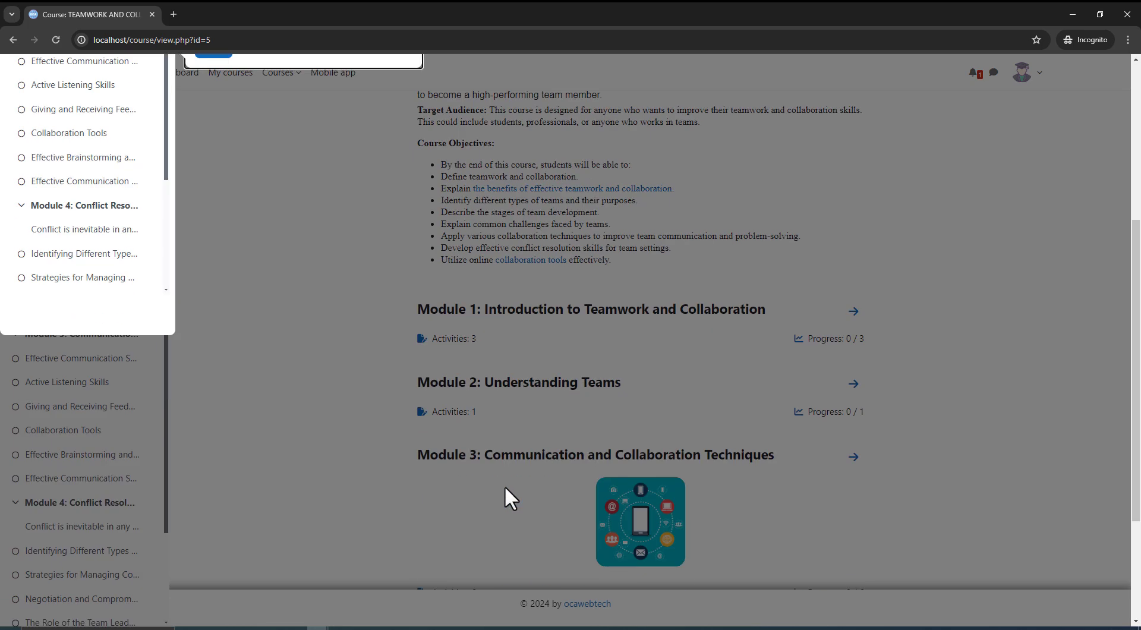
scroll(504, 486, "up", 5)
left_click(214, 345)
scroll(523, 393, "down", 7)
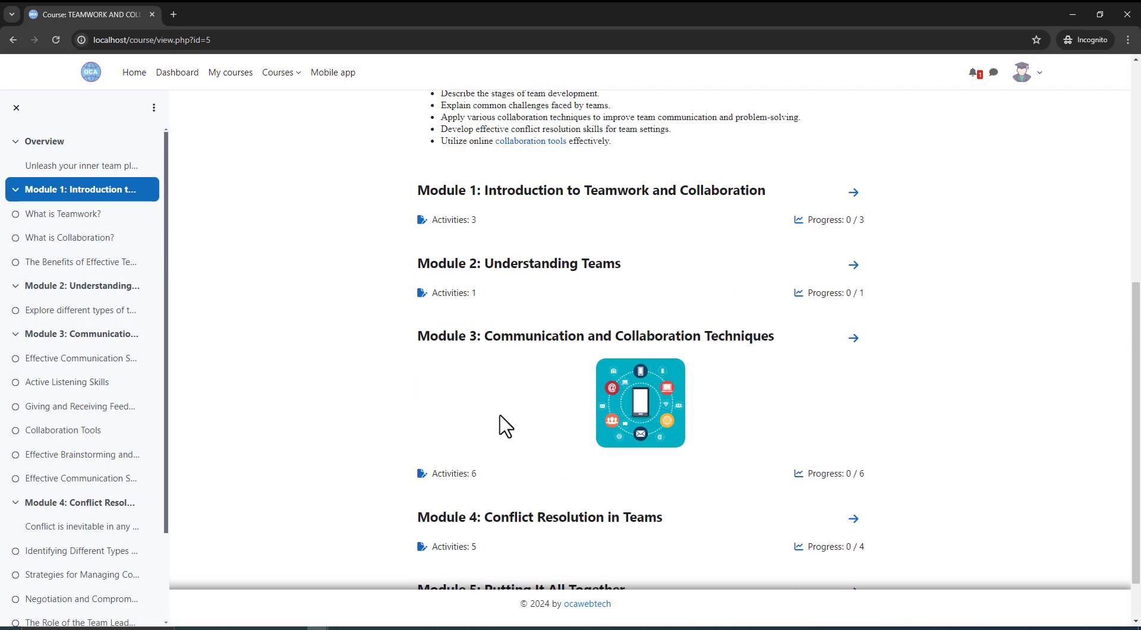
scroll(497, 413, "up", 7)
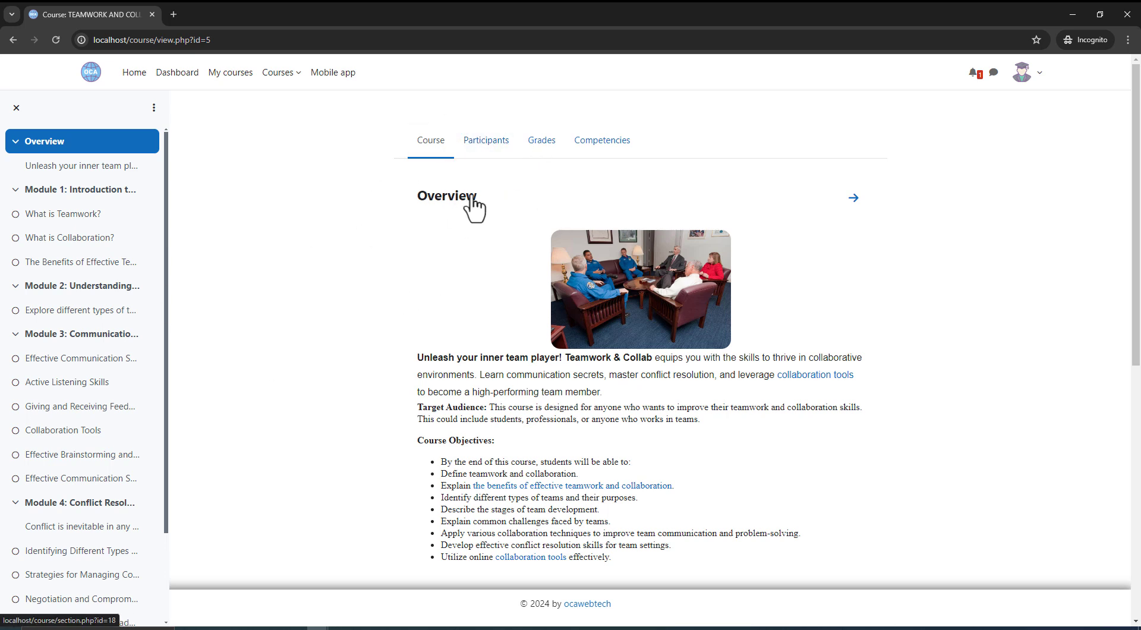
Step: Log the student out of the site and return to the available courses on the home page
left_click(1022, 72)
left_click(945, 230)
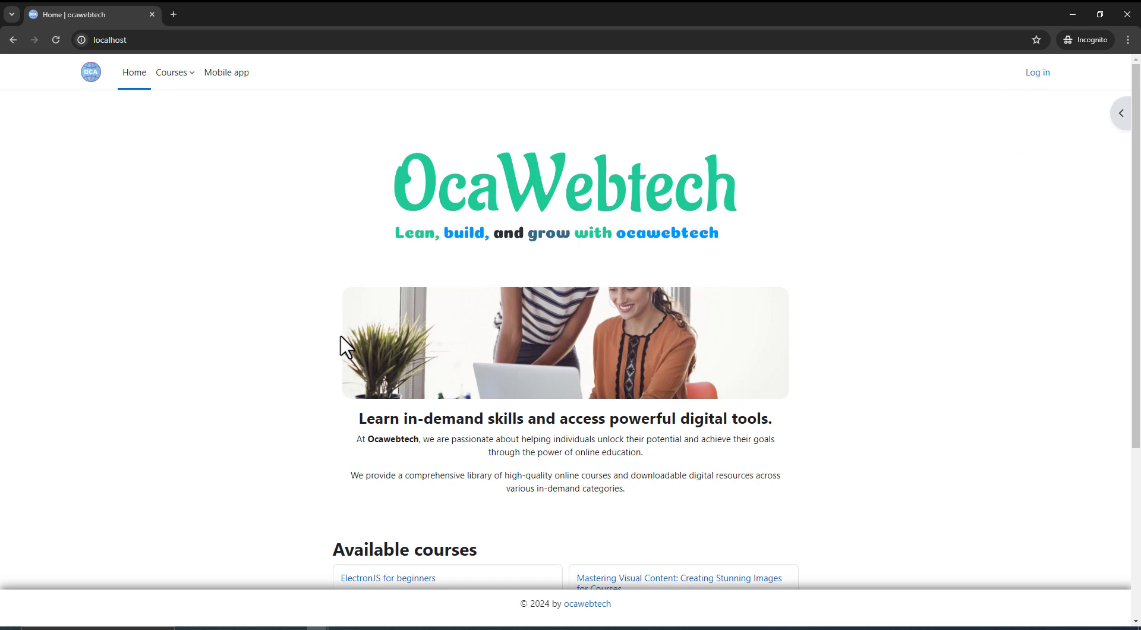
scroll(346, 348, "down", 4)
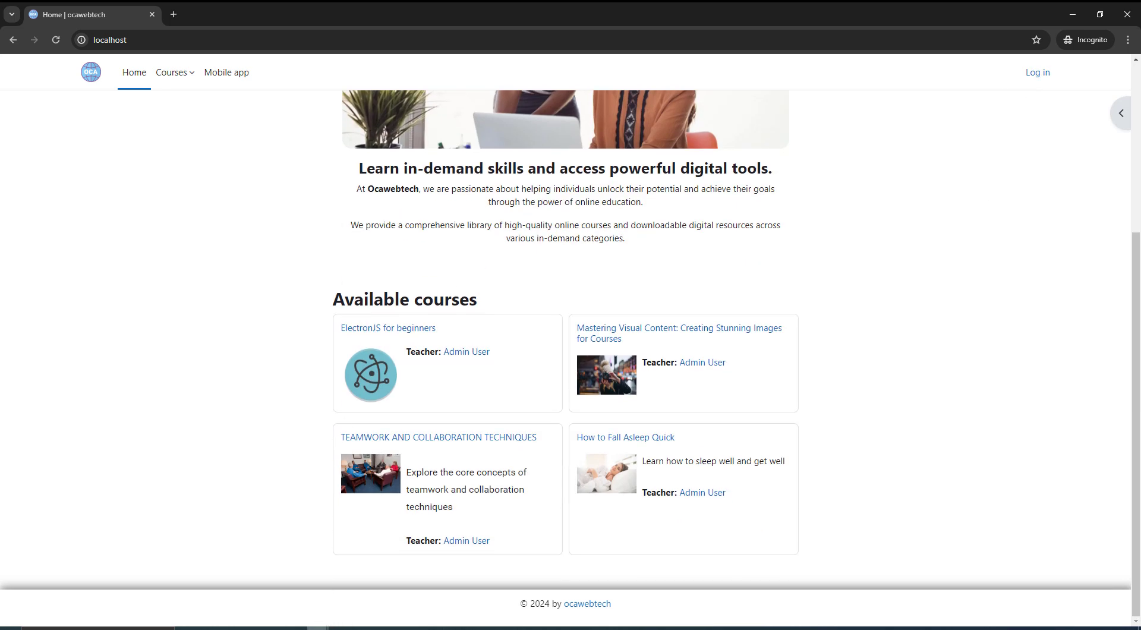
Step: Switch to the admin window and review the site-wide participants list from the home page
mouse_move(318, 628)
left_click(287, 599)
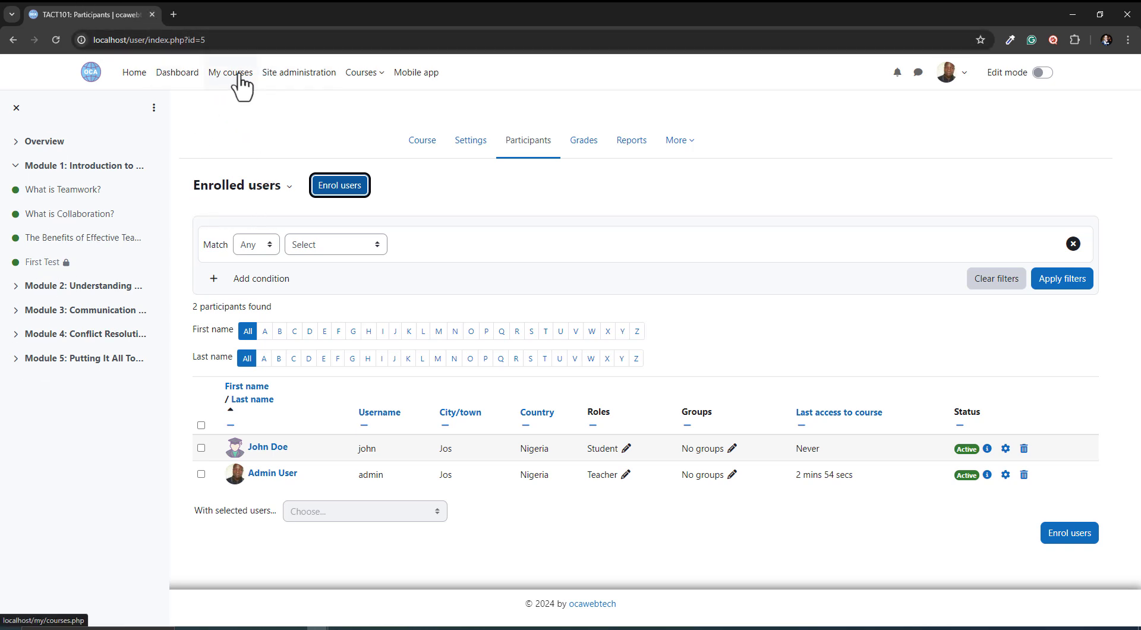
left_click(132, 74)
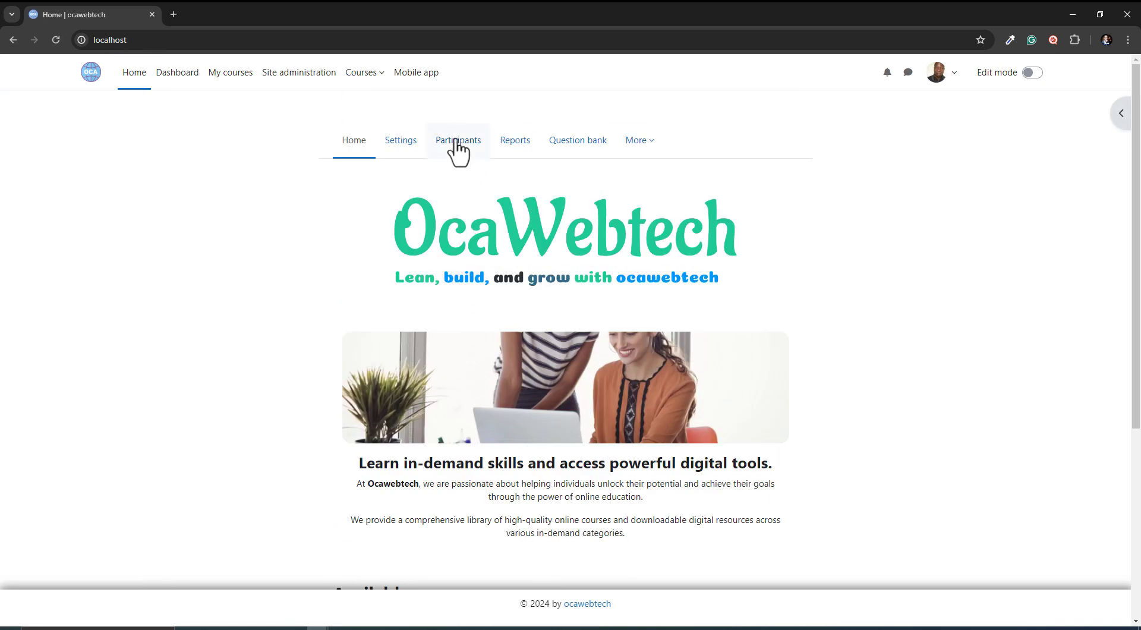
left_click(458, 144)
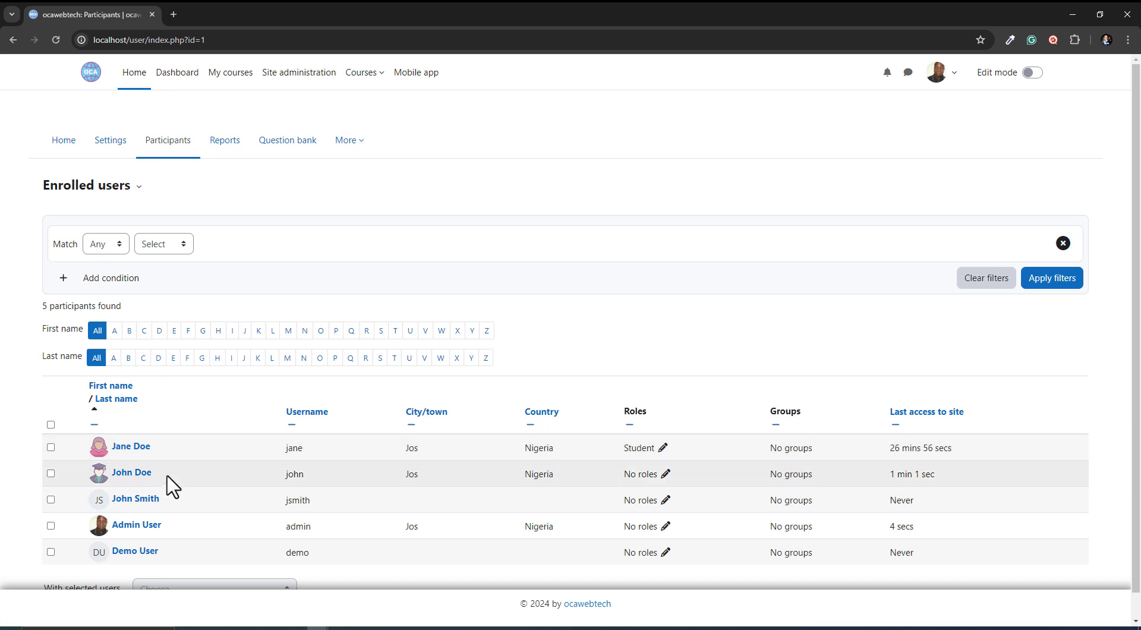
scroll(173, 489, "down", 1)
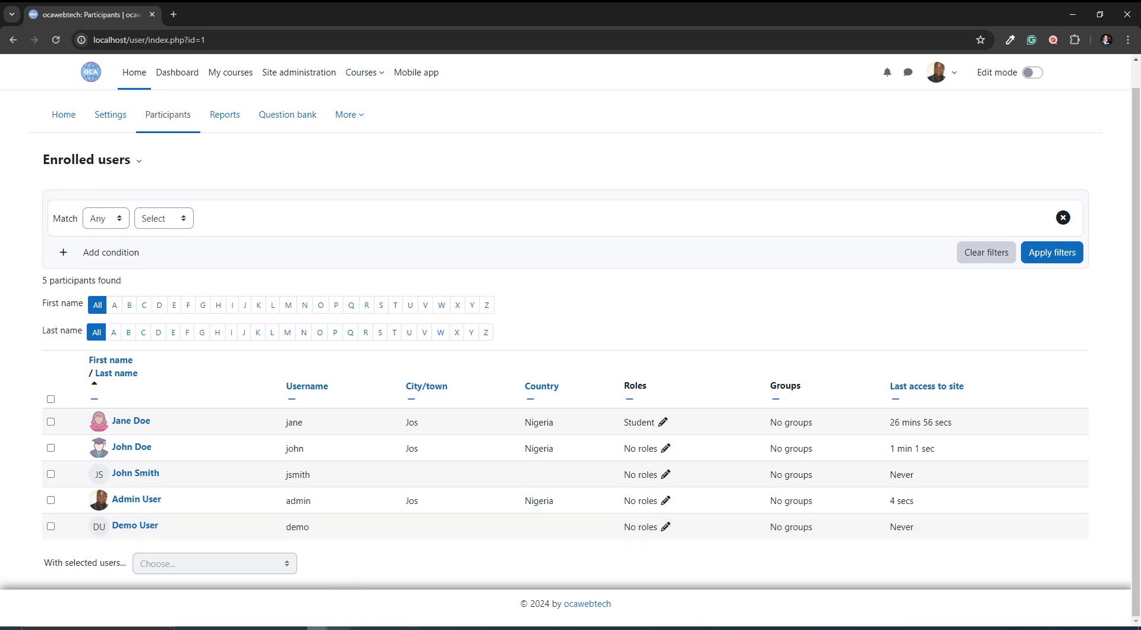
Step: Switch to the incognito window, log in as the demo user with the account password, and dismiss the side-panel tour message
mouse_move(318, 628)
left_click(404, 597)
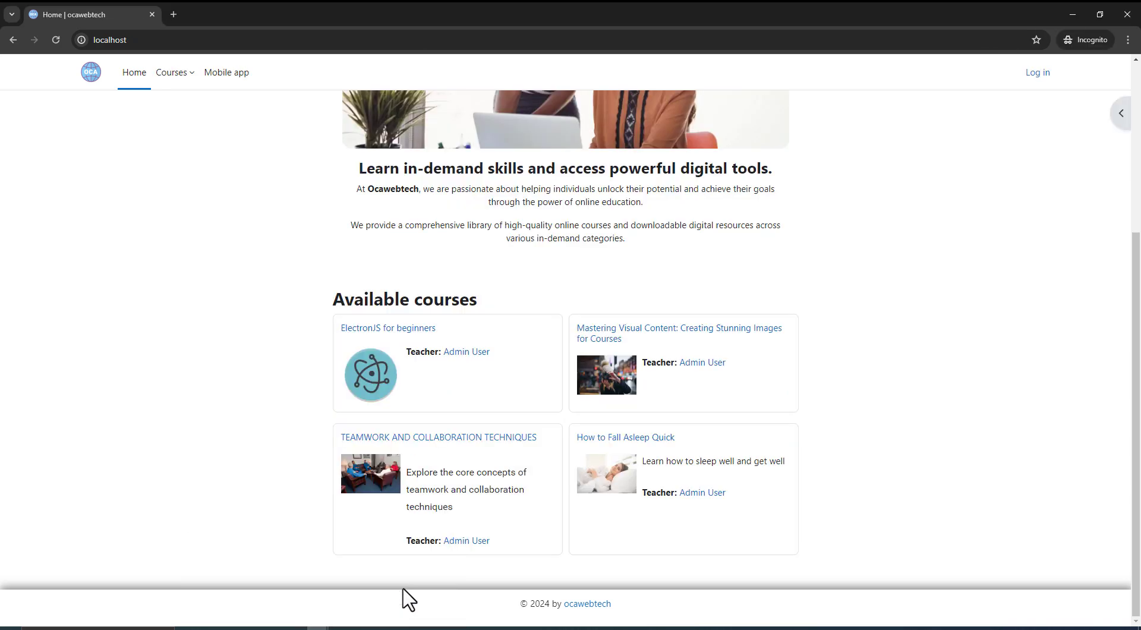
scroll(1063, 261, "up", 5)
left_click(1037, 72)
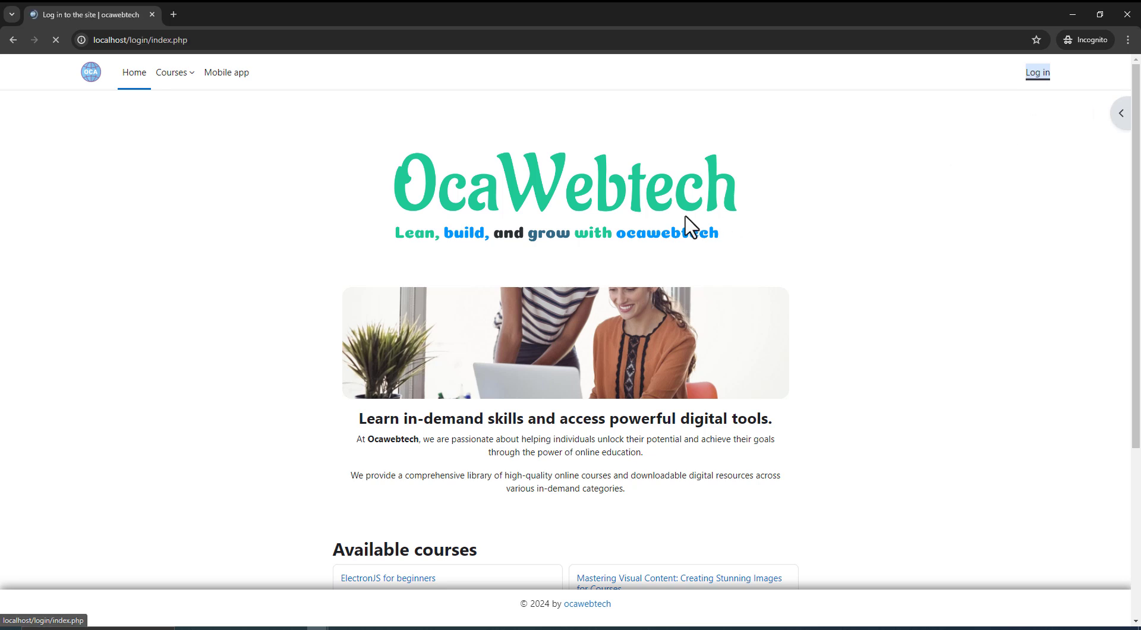
left_click(500, 294)
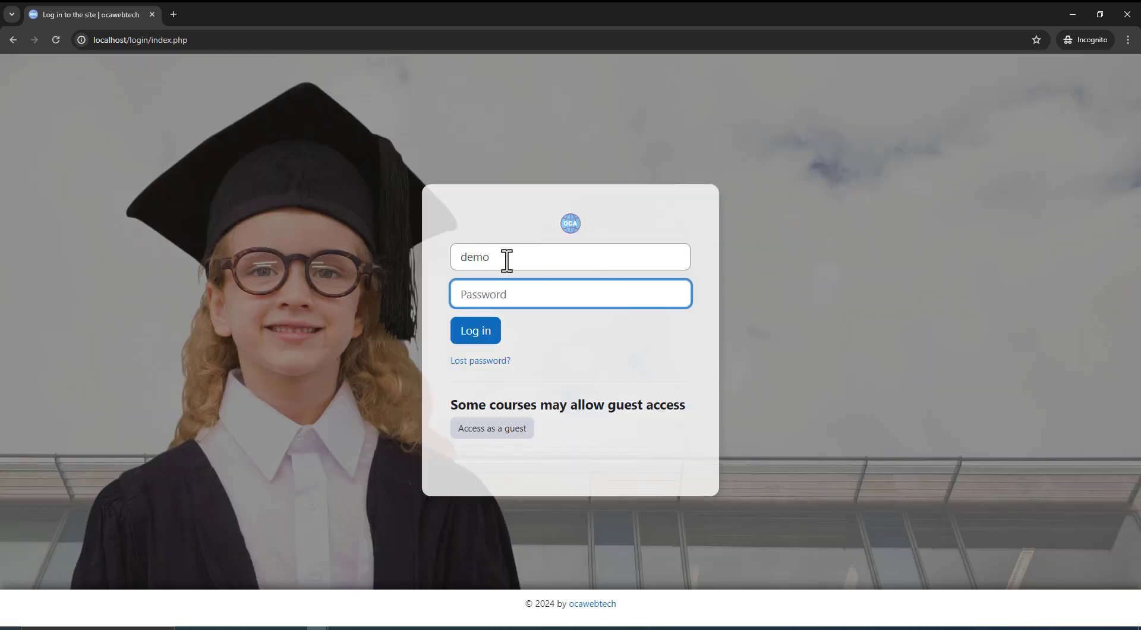
double_click(507, 260)
left_click(504, 296)
left_click(483, 328)
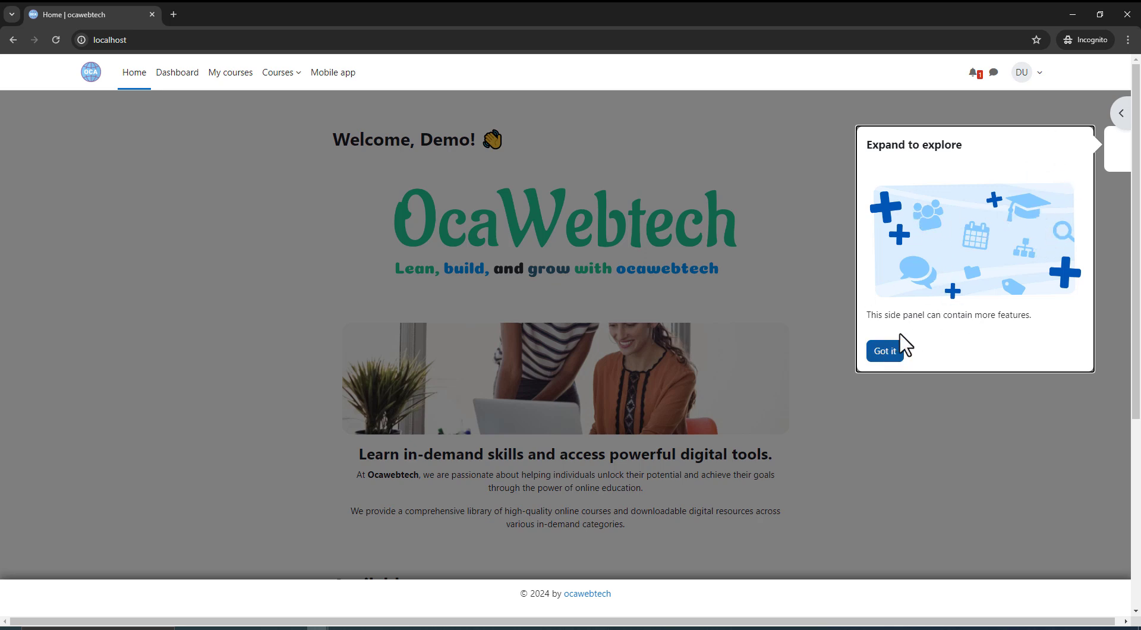
left_click(884, 351)
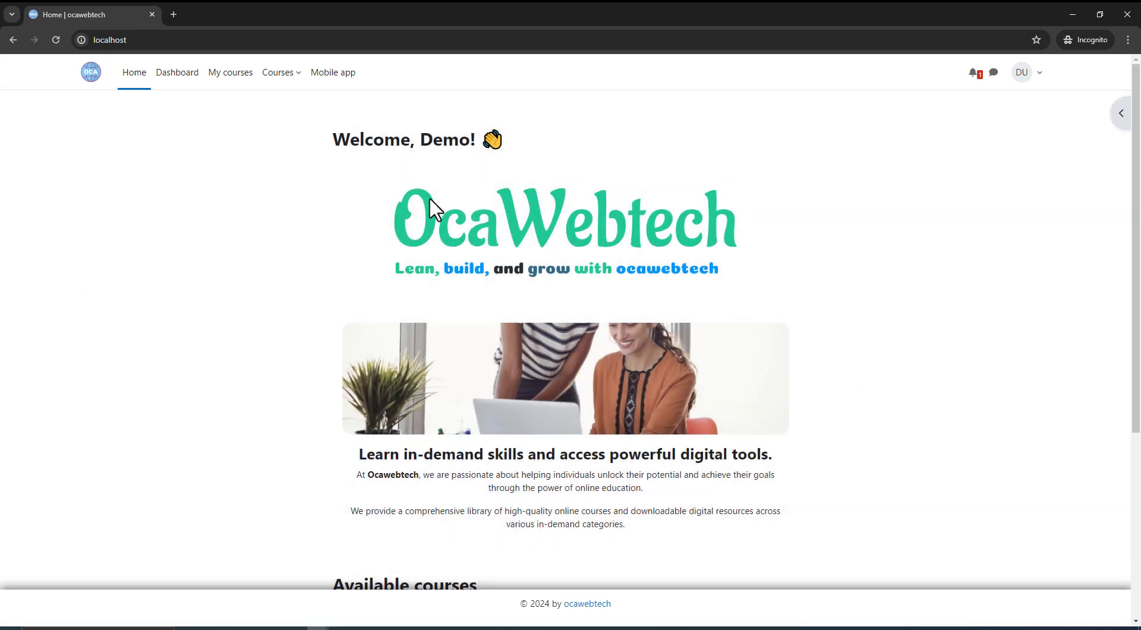
Step: Open the TEAMWORK AND COLLABORATION TECHNIQUES course as the demo user to check whether it can be accessed
scroll(375, 333, "down", 5)
scroll(784, 208, "up", 5)
scroll(286, 371, "down", 5)
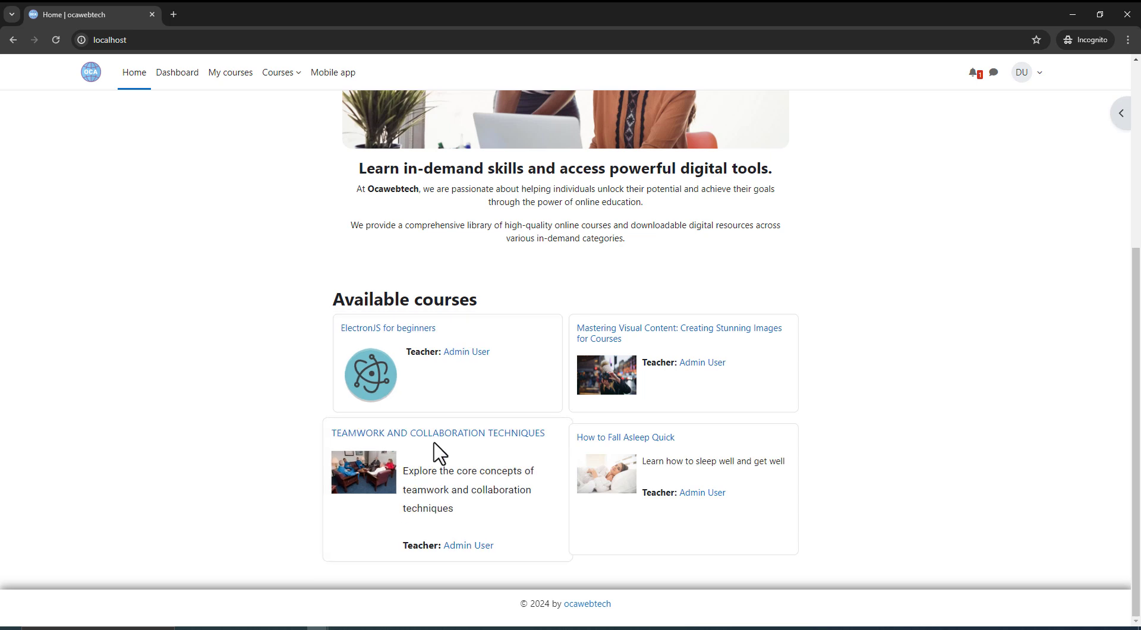
left_click(482, 437)
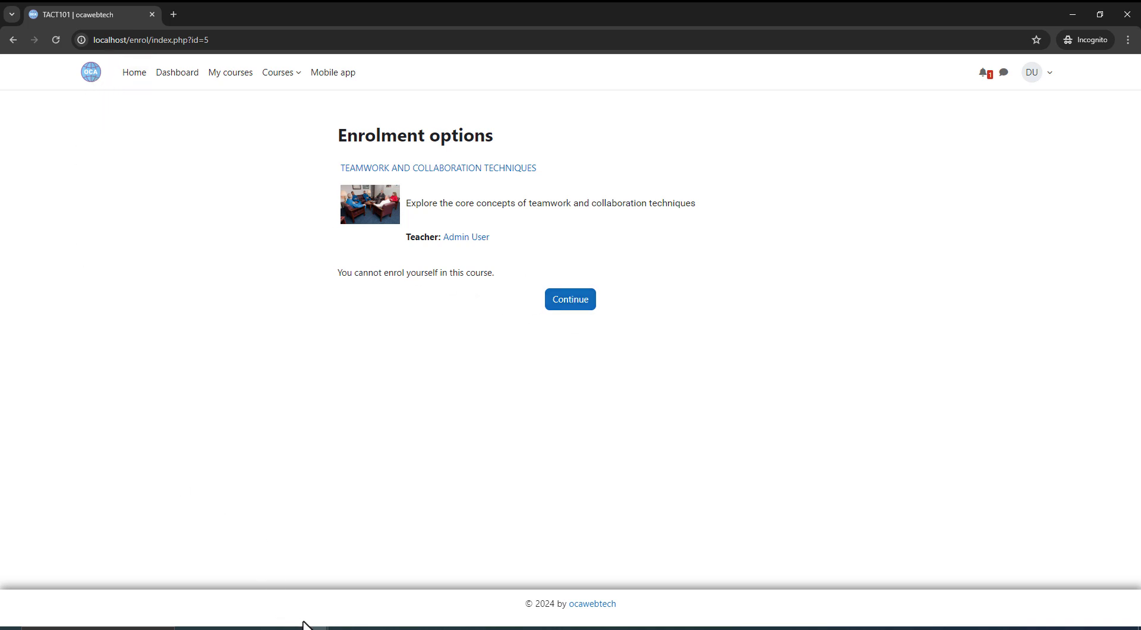
Step: Switch to the admin window and open the TEAMWORK AND COLLABORATION TECHNIQUES course from the home page's available courses
left_click(279, 606)
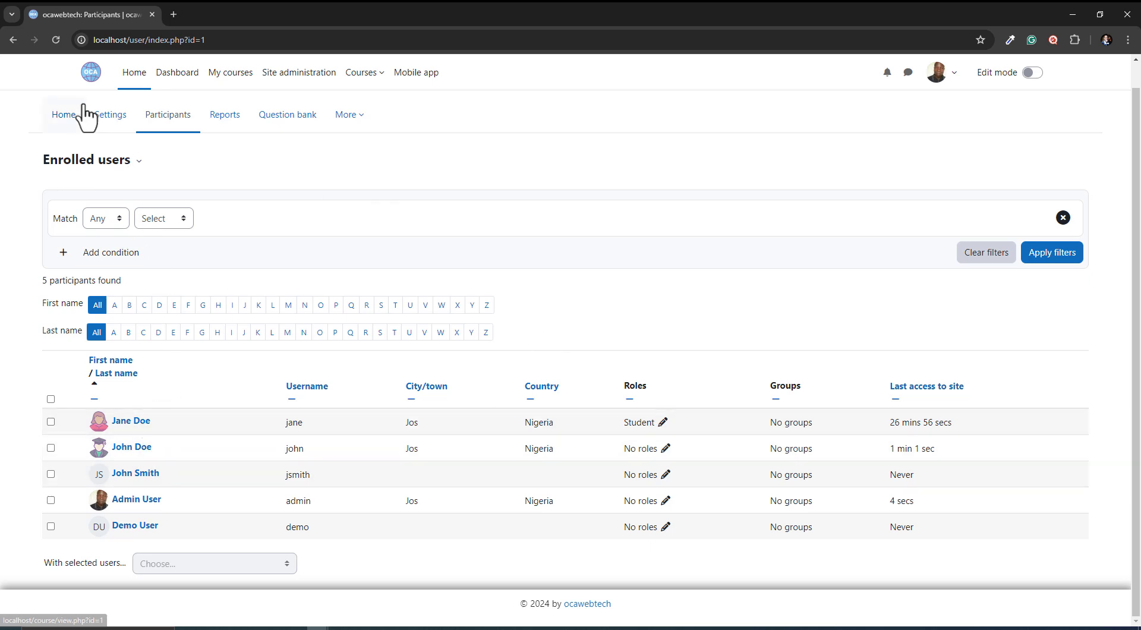
left_click(68, 118)
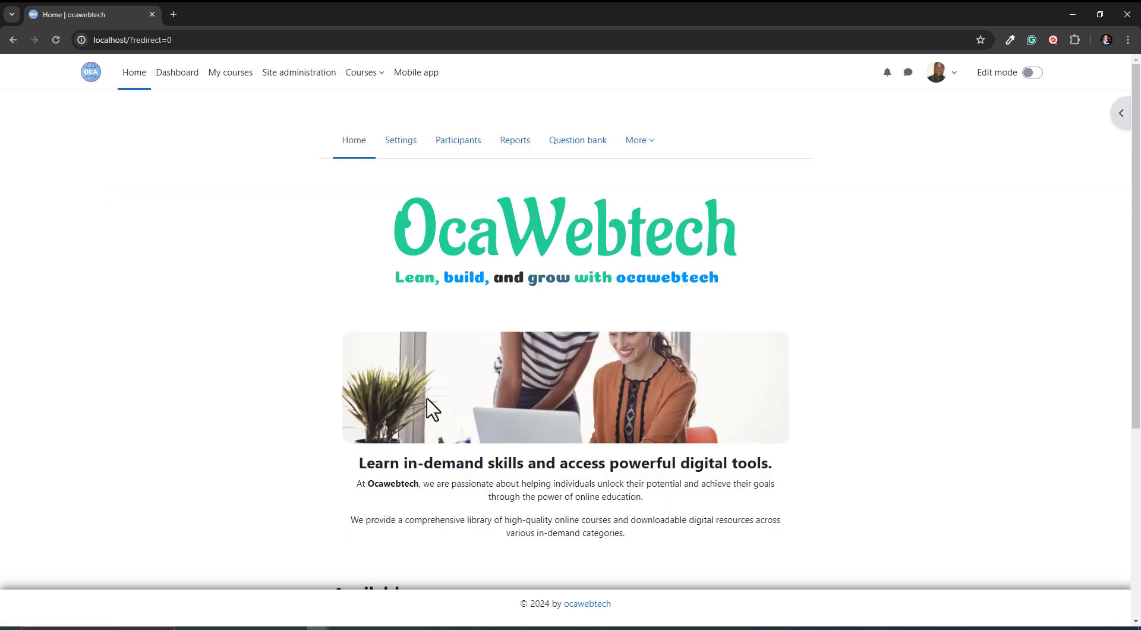
scroll(437, 413, "down", 5)
scroll(437, 413, "up", 5)
scroll(416, 319, "down", 5)
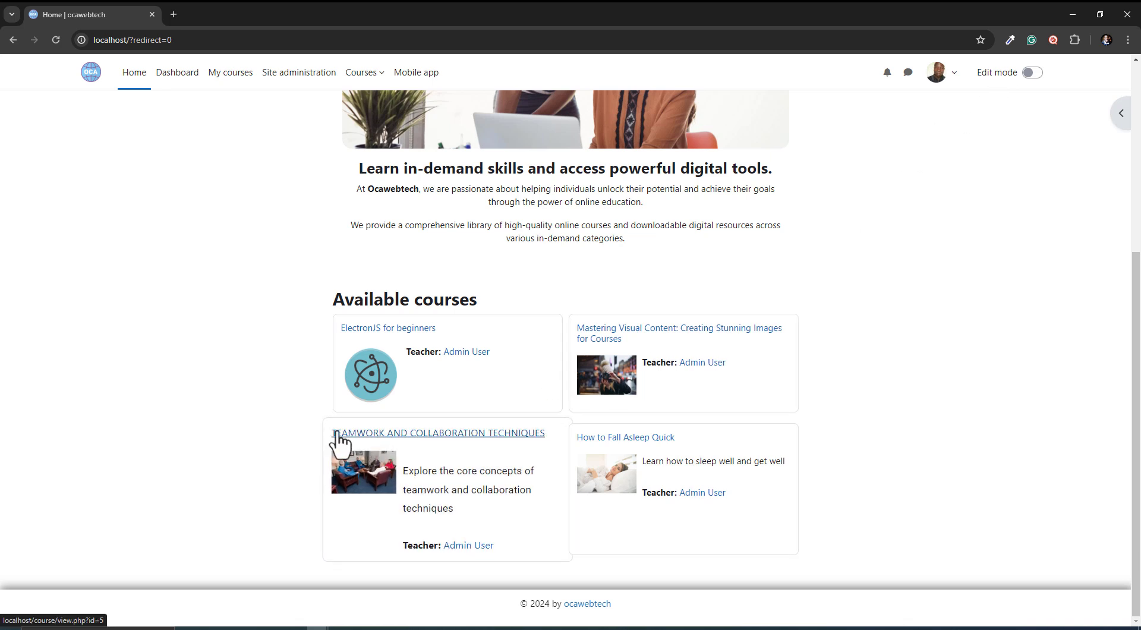
left_click(375, 435)
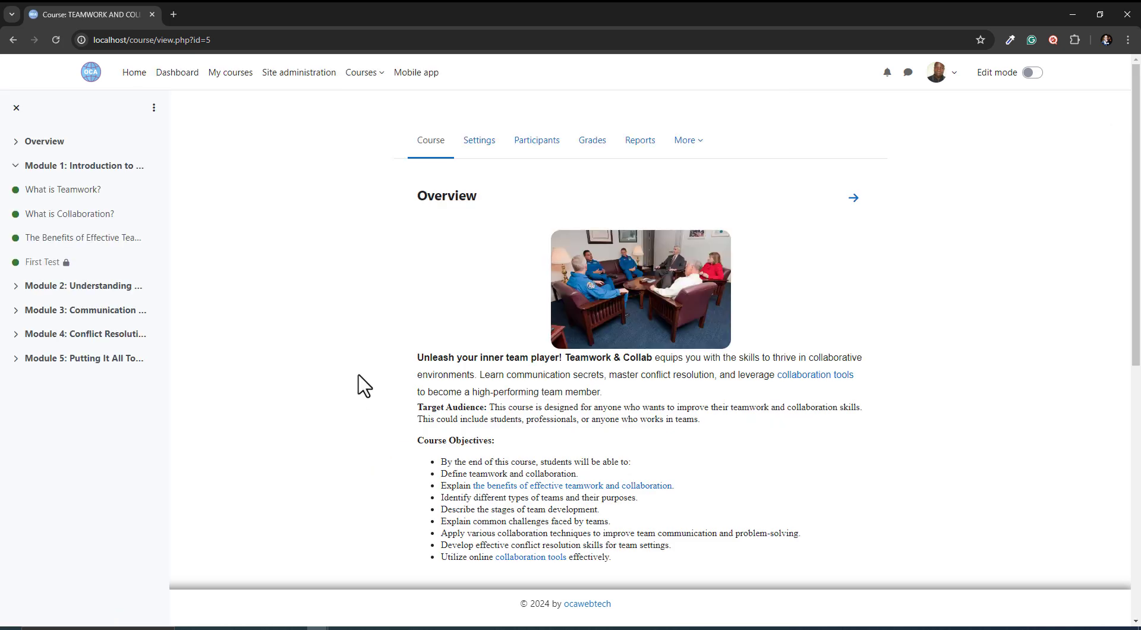
Step: Open the enrolment methods from the course's participants page and enable the Self enrolment (Student) method
left_click(551, 143)
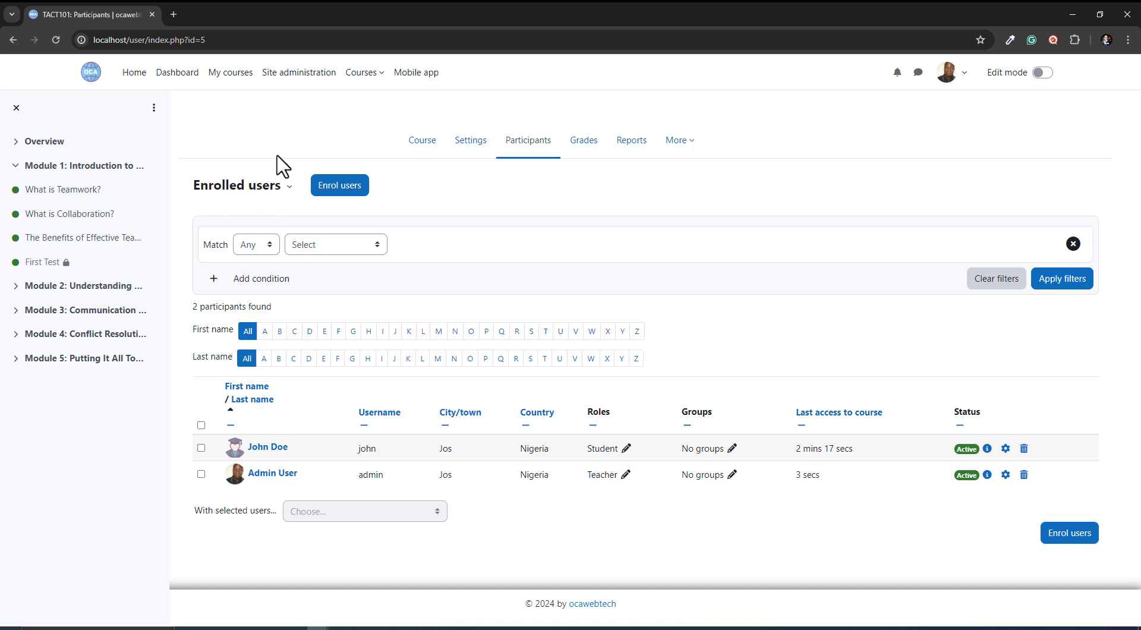
left_click(274, 186)
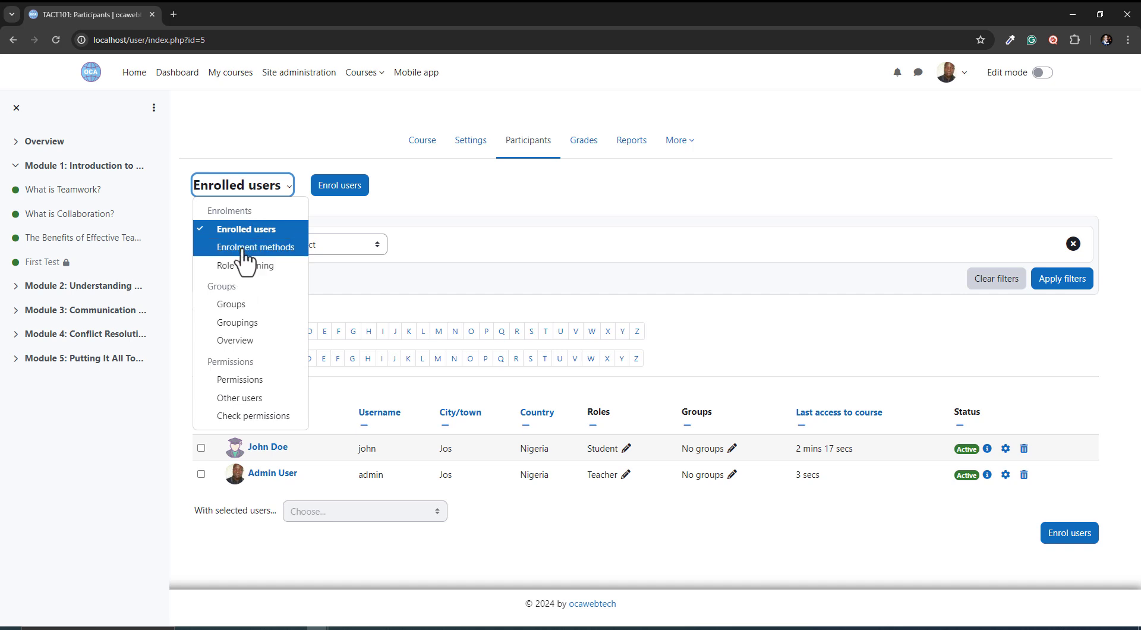
left_click(248, 250)
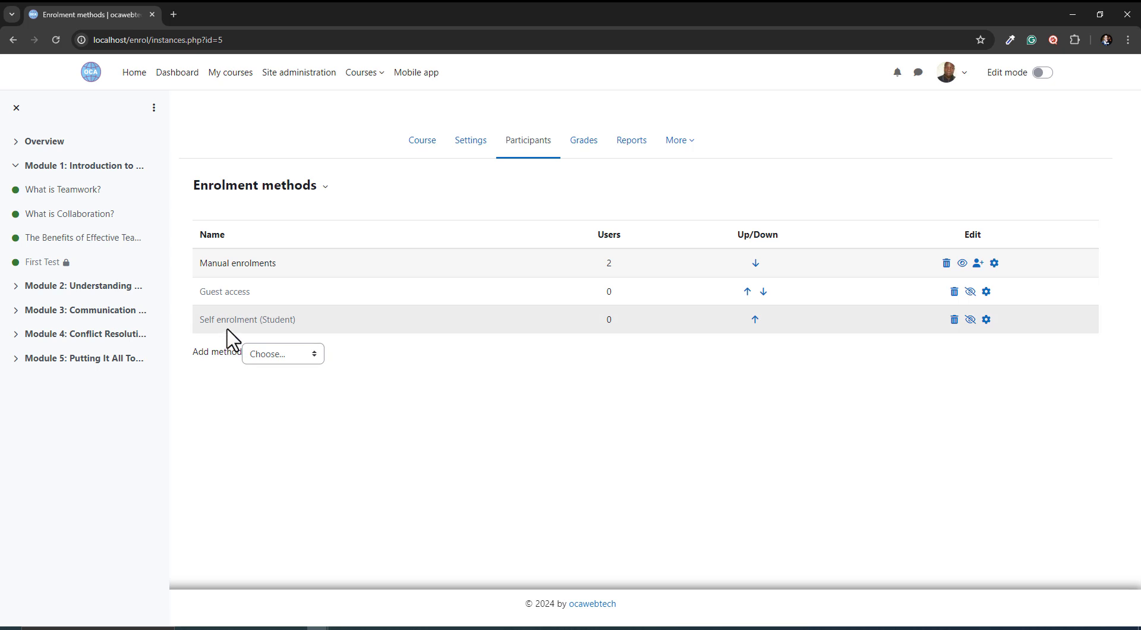
double_click(607, 321)
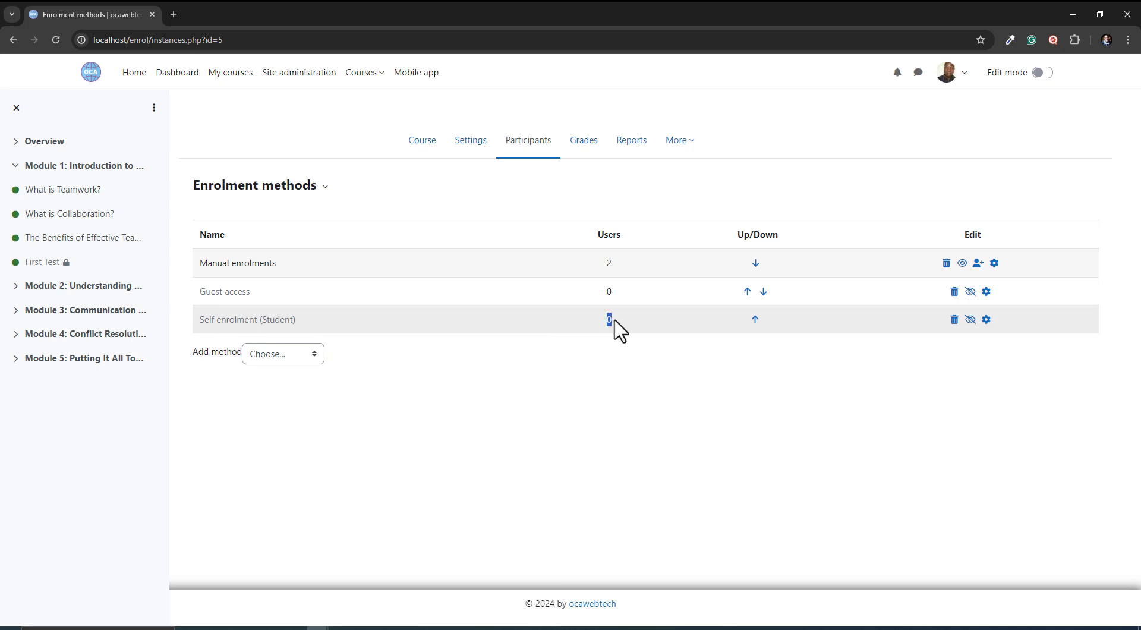
left_click(969, 321)
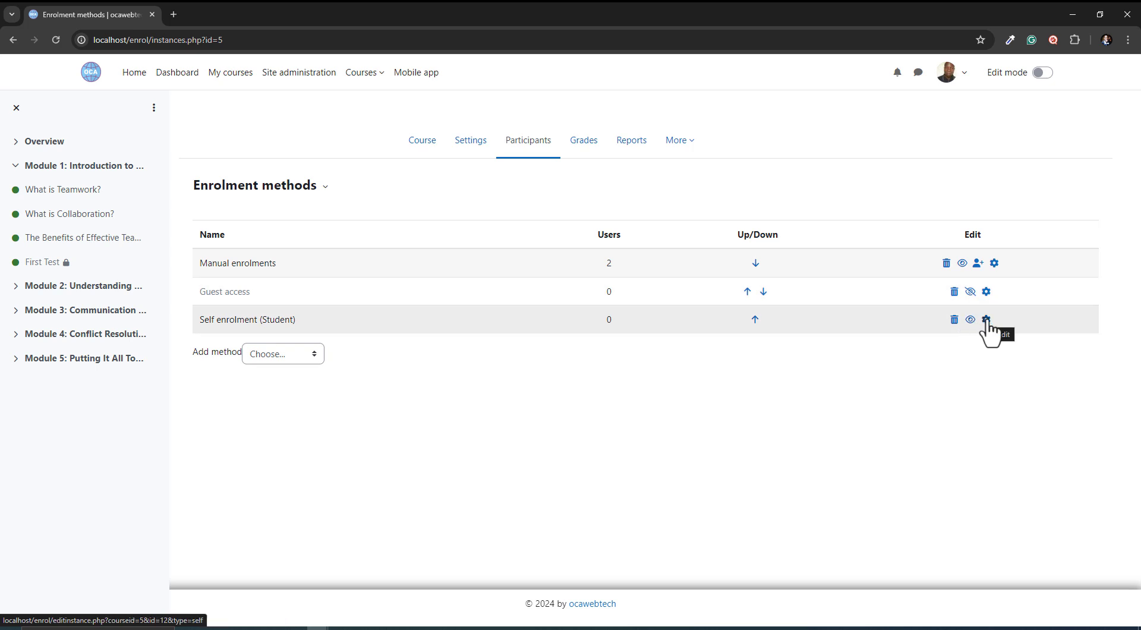
Step: Open the Self enrolment (Student) settings and review the options, including the choices for allowing new self enrolments
left_click(986, 320)
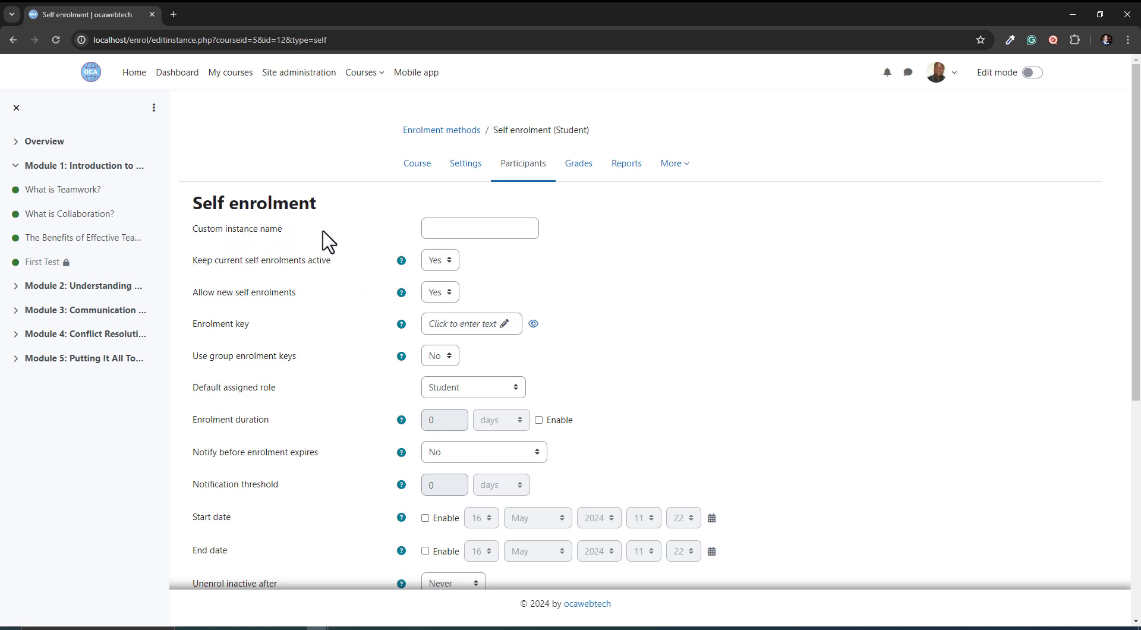
scroll(365, 474, "down", 6)
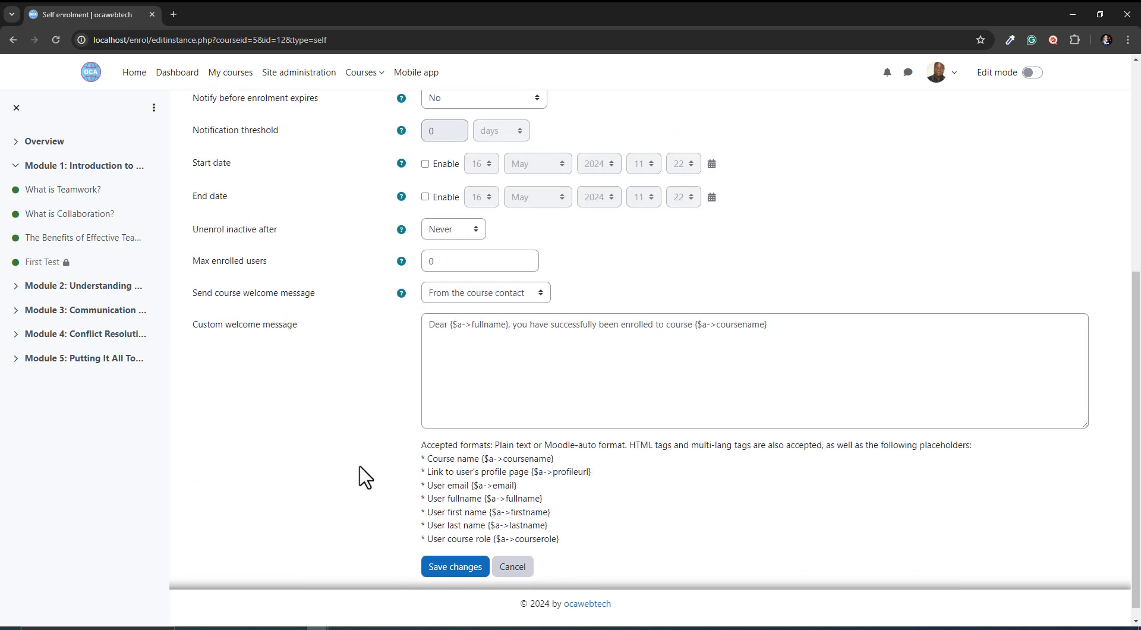
scroll(364, 474, "up", 6)
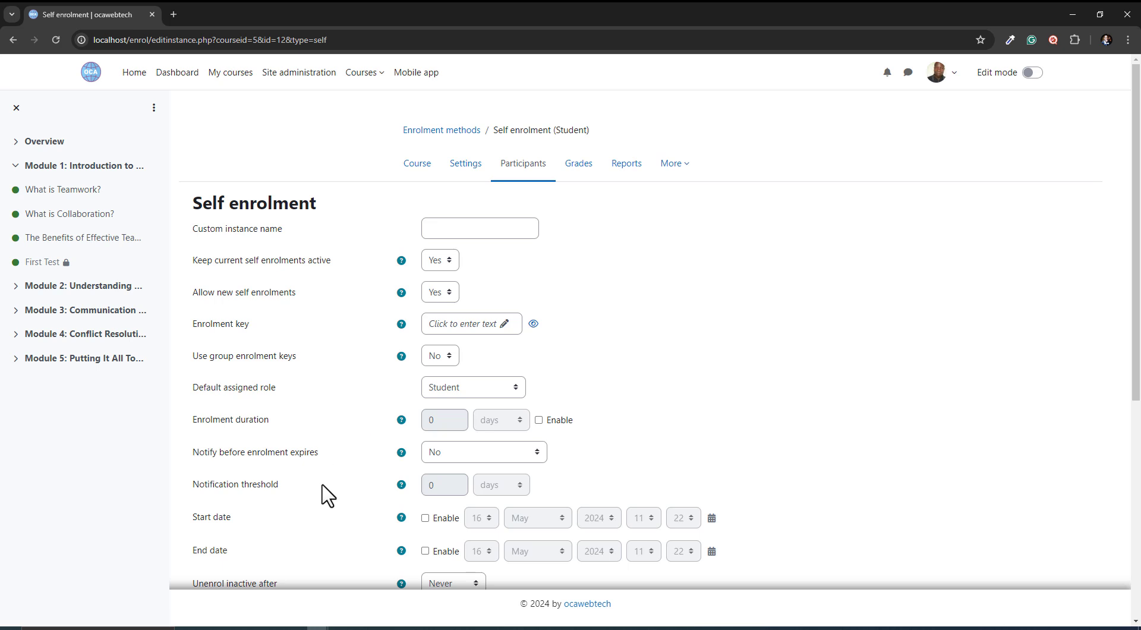
scroll(323, 511, "down", 2)
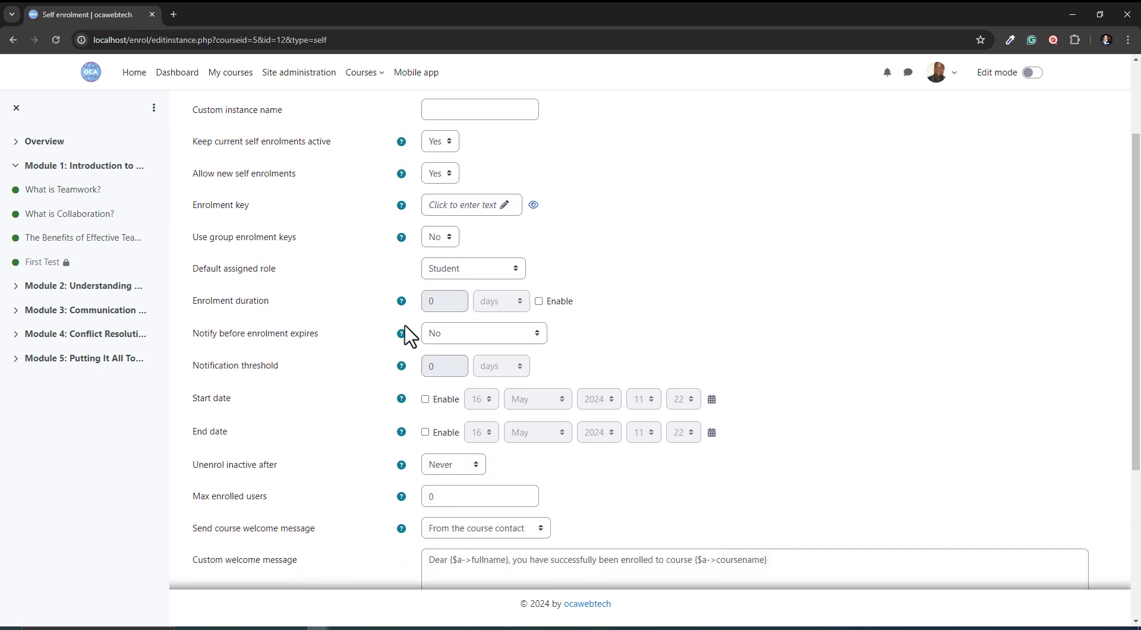
scroll(374, 473, "down", 3)
scroll(374, 475, "up", 5)
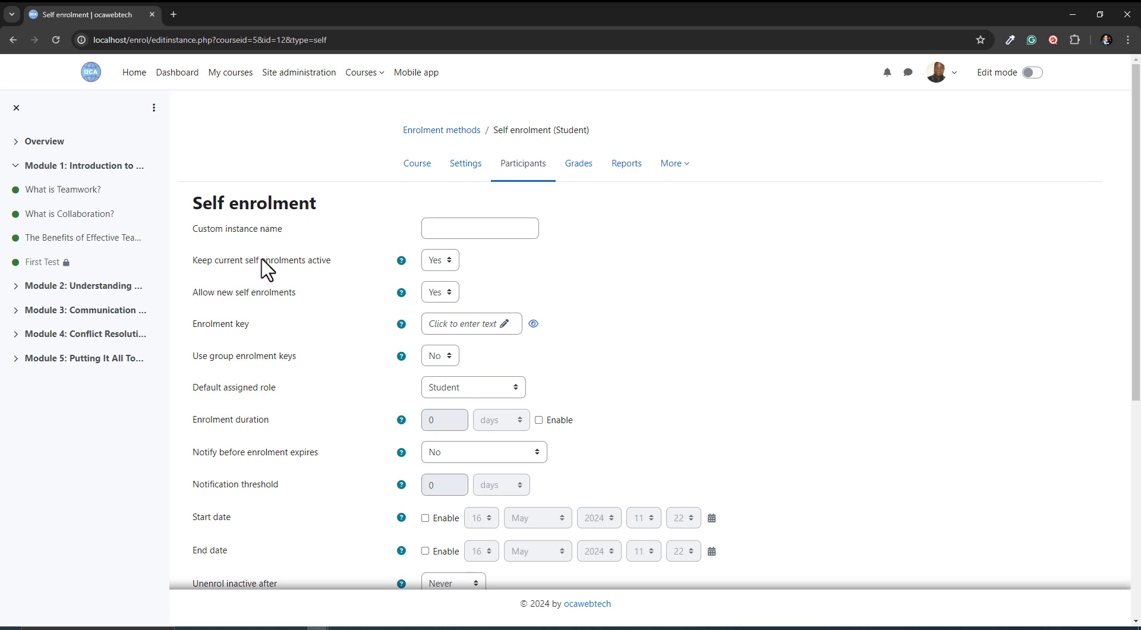
left_click(440, 293)
left_click(288, 298)
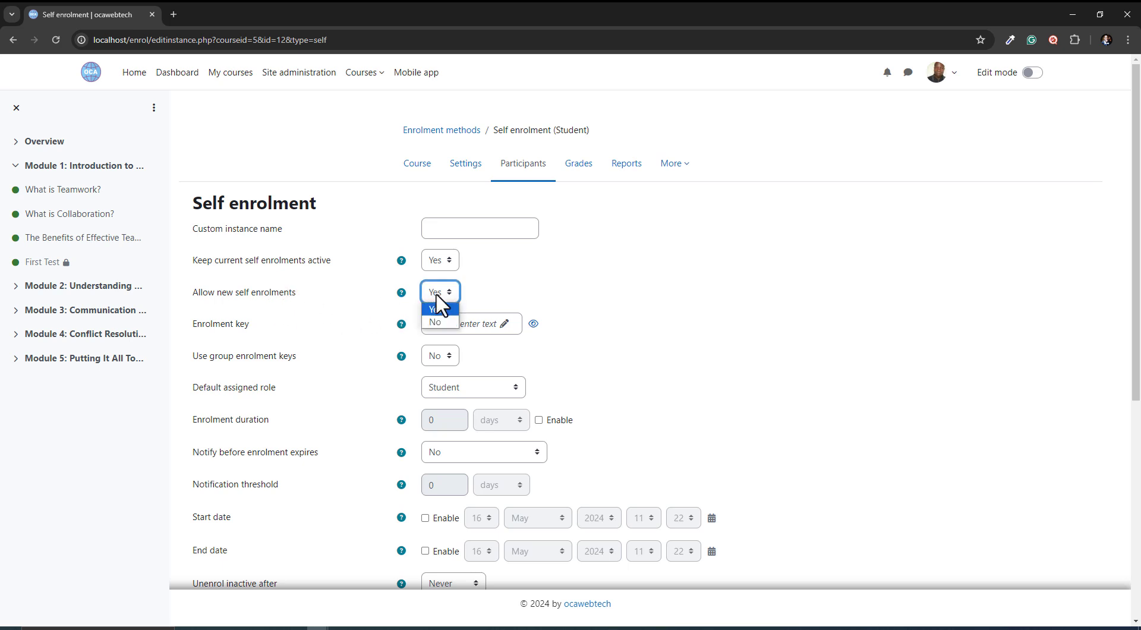
left_click(332, 314)
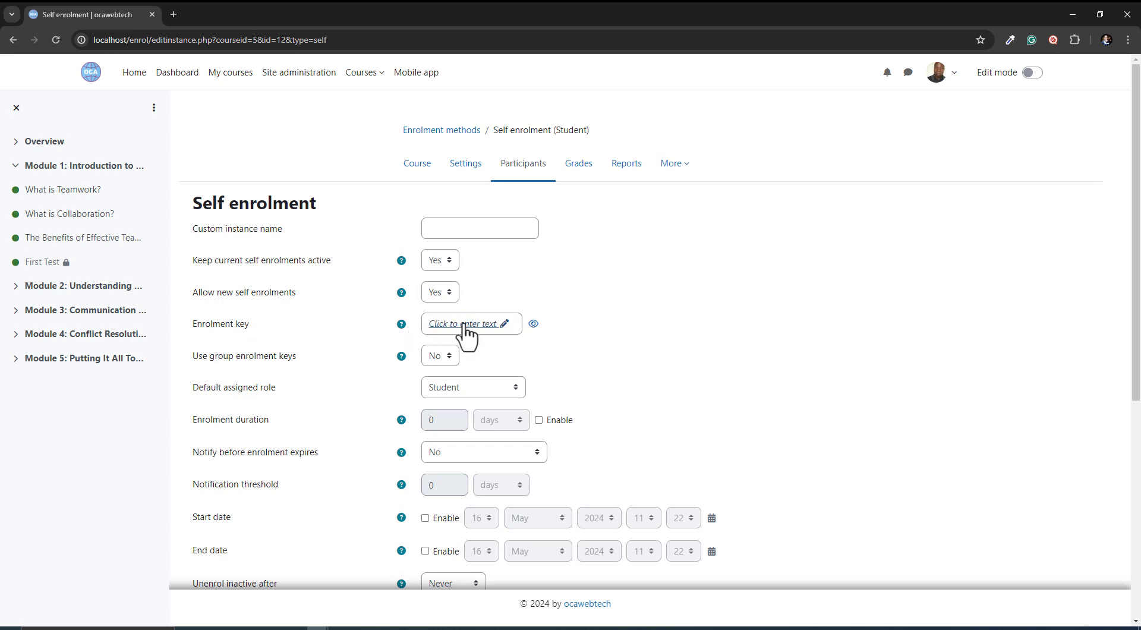
Step: Enter an enrolment key for the self enrolment method and unmask it to check the entry
left_click(481, 328)
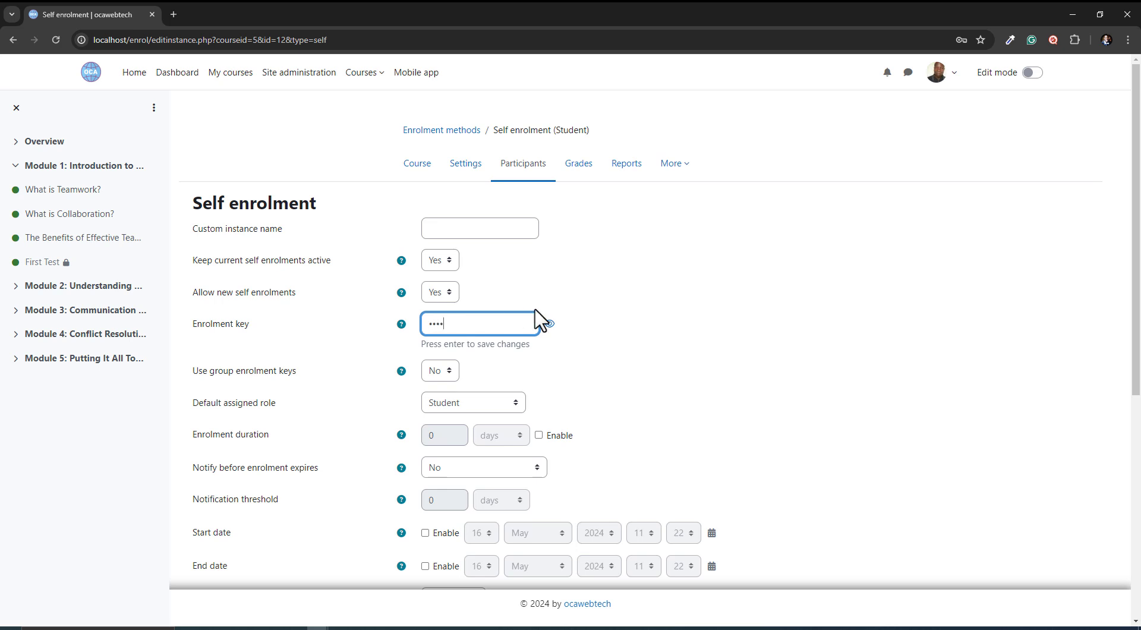
left_click(550, 324)
left_click_drag(461, 324, 436, 323)
left_click_drag(466, 321, 425, 324)
Step: Check the choices for group enrolment keys and the default assigned role, and look over the remaining self enrolment settings
scroll(333, 356, "down", 2)
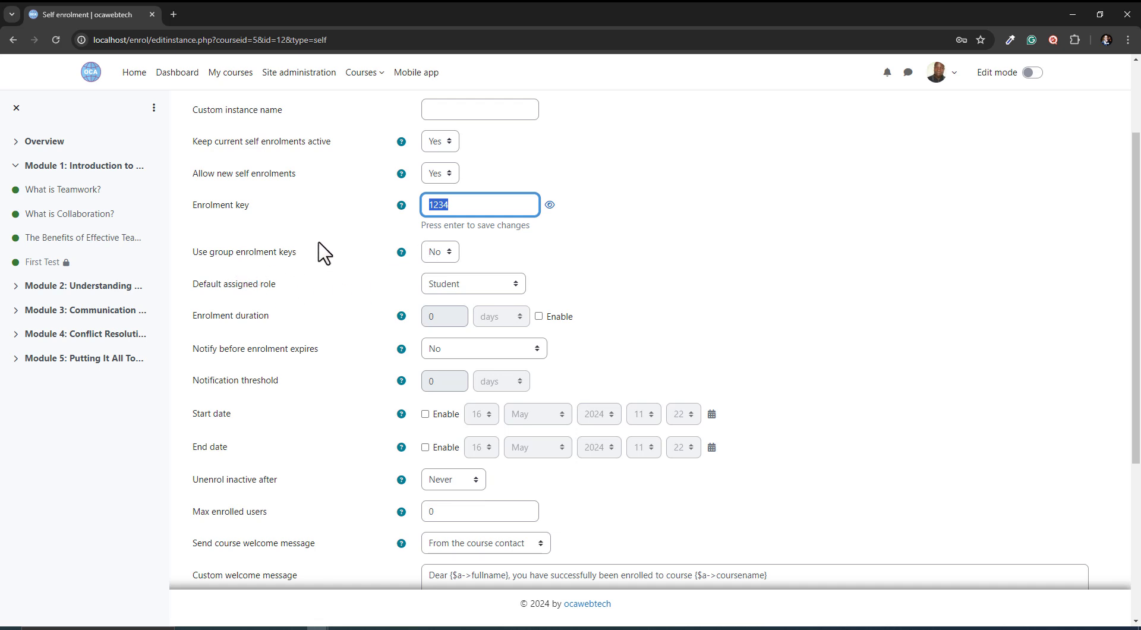
left_click(441, 254)
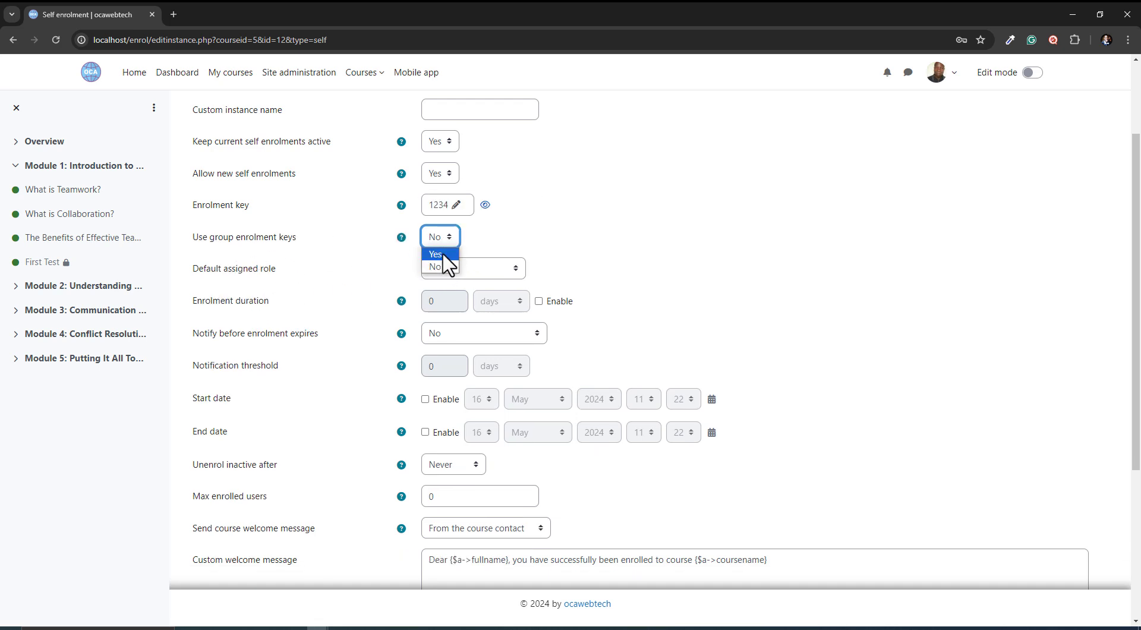
left_click(486, 258)
left_click(480, 272)
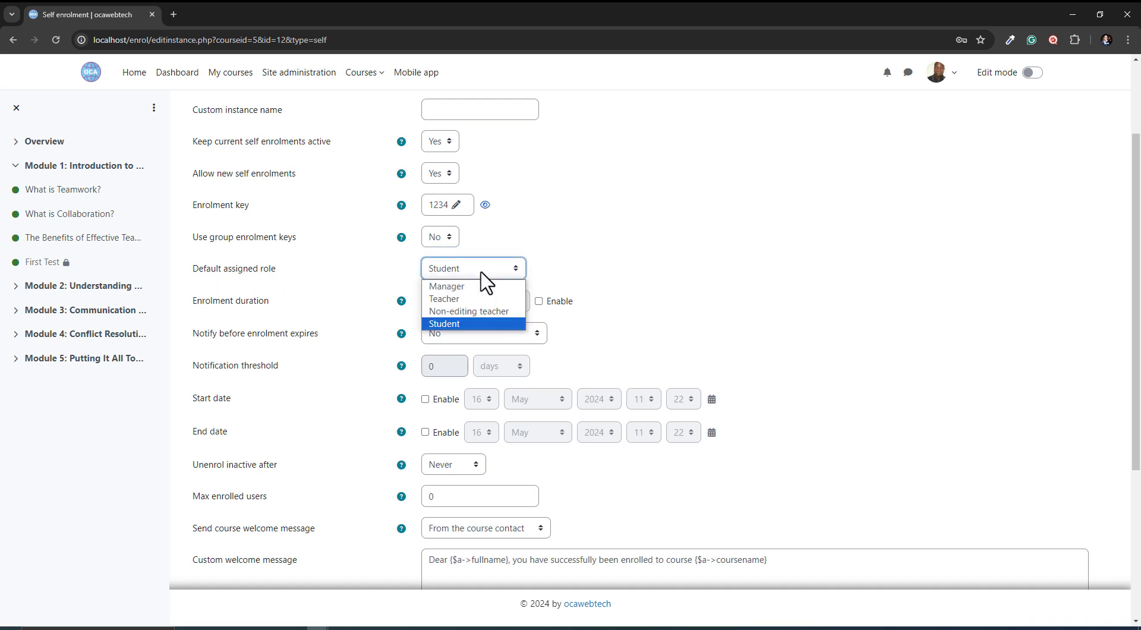
left_click(512, 266)
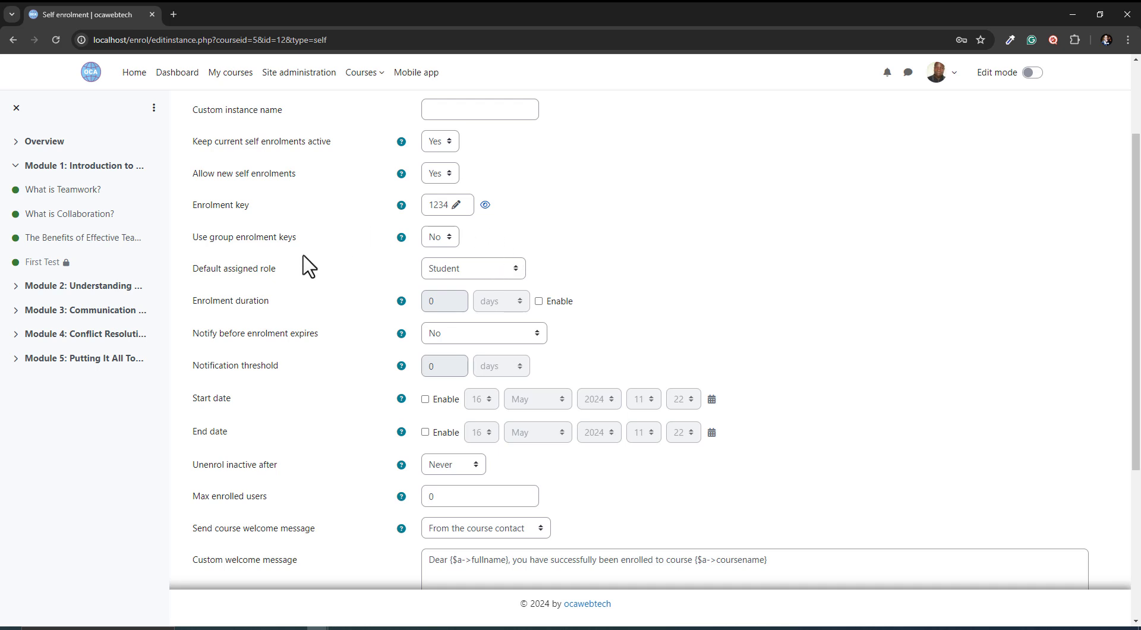
scroll(505, 213, "up", 2)
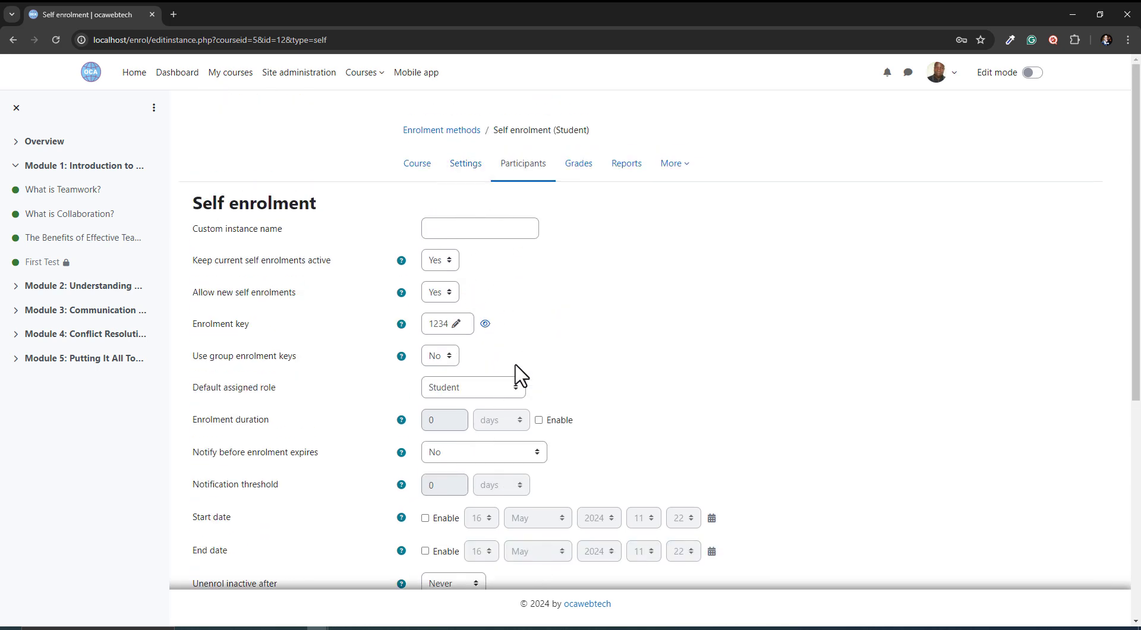
scroll(515, 362, "down", 2)
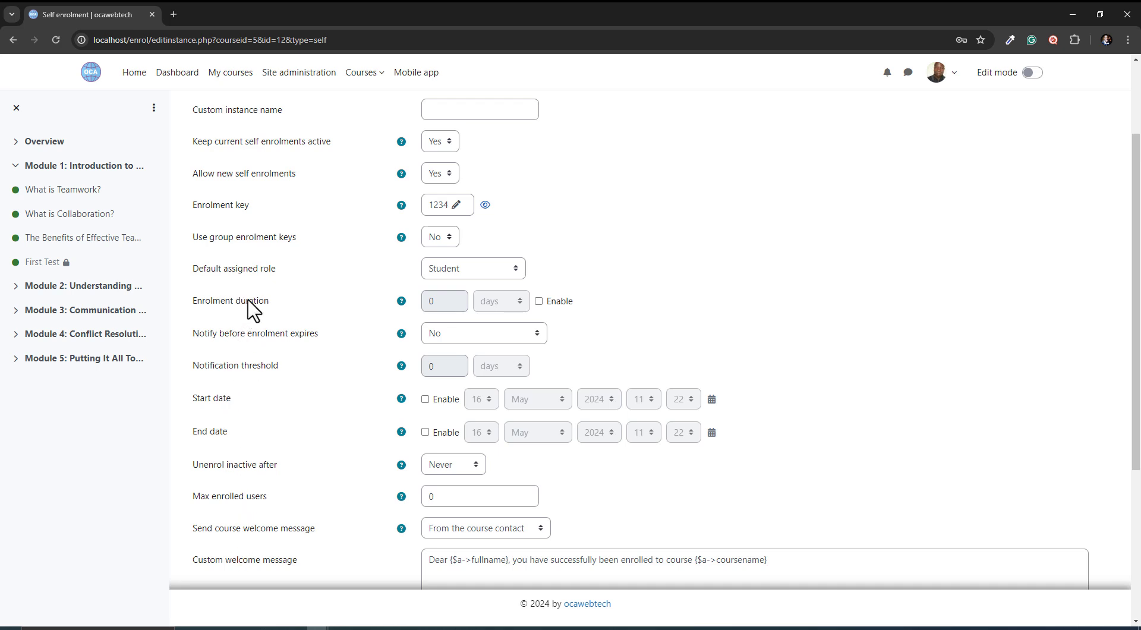
scroll(254, 508, "down", 4)
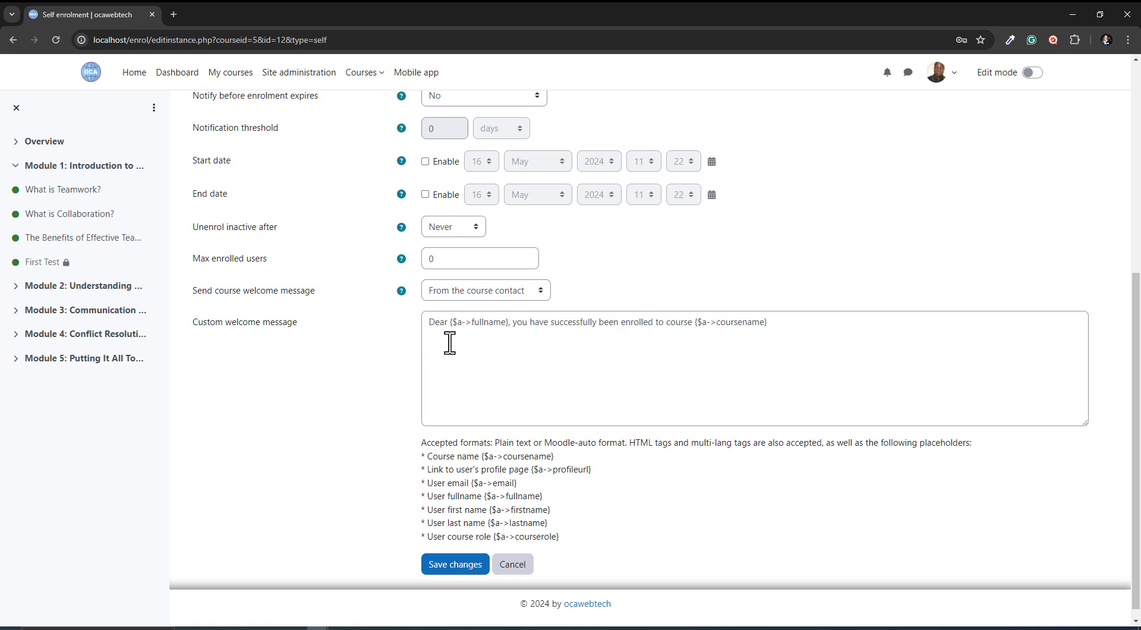
Step: Examine the custom welcome message and compare its full name and course name placeholders with the list of accepted placeholders
left_click_drag(788, 332, 436, 333)
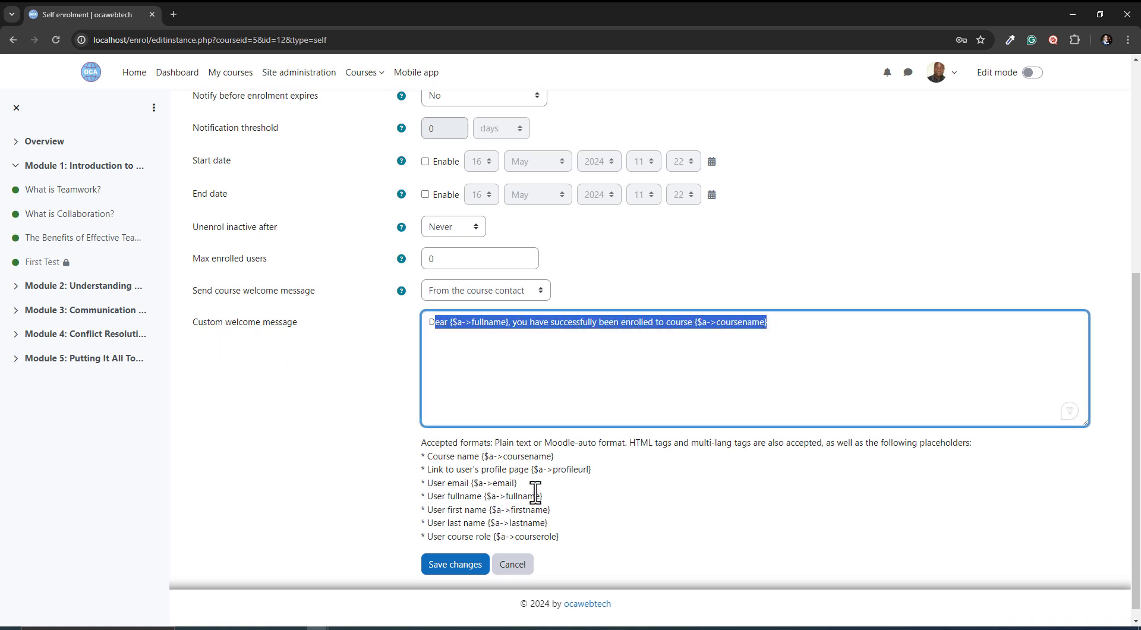
left_click(498, 342)
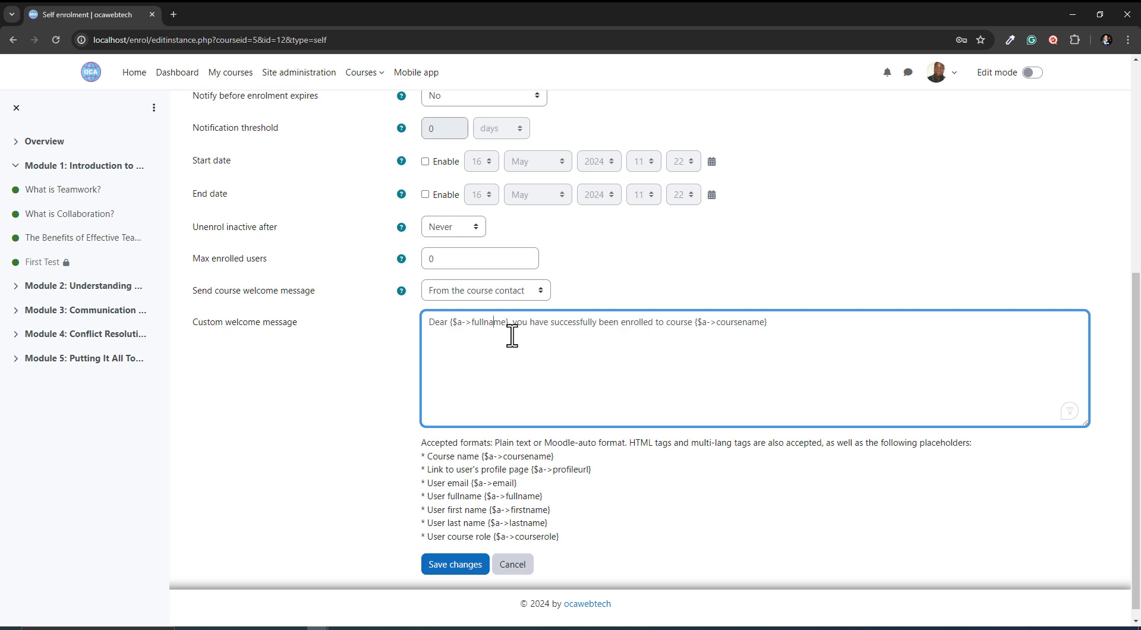
left_click_drag(457, 324, 496, 325)
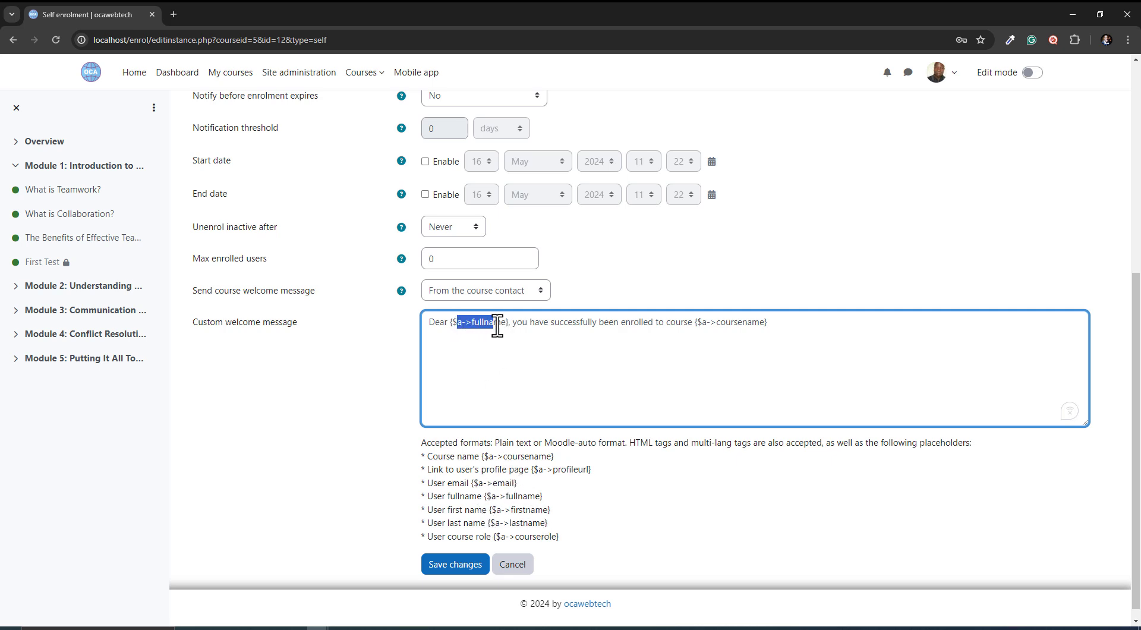
left_click_drag(704, 327, 725, 325)
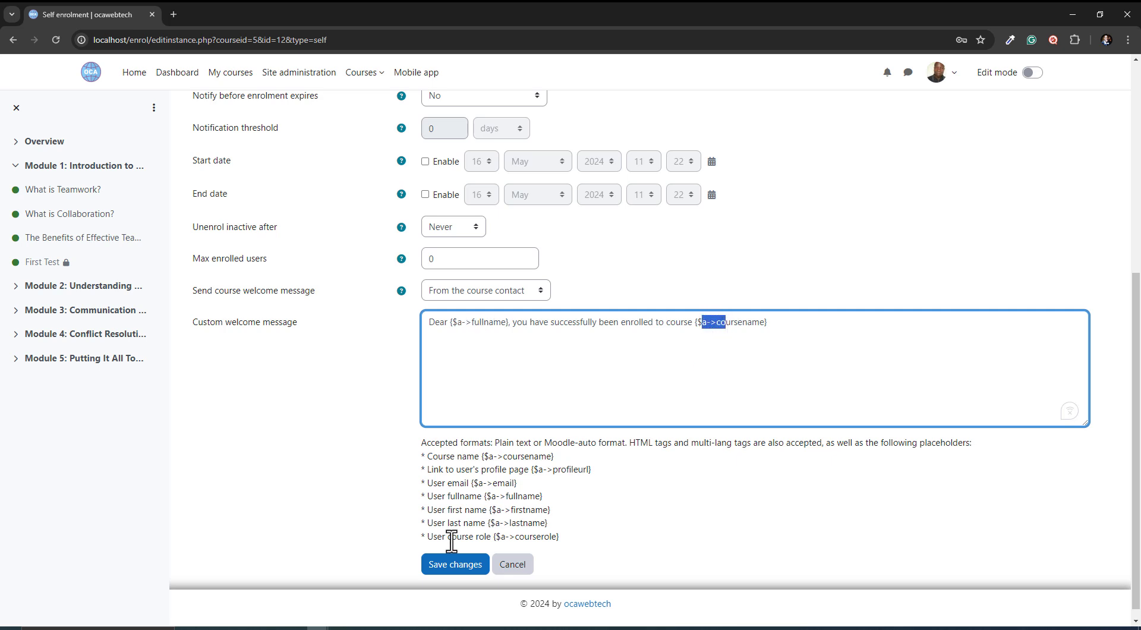
left_click_drag(486, 496, 522, 496)
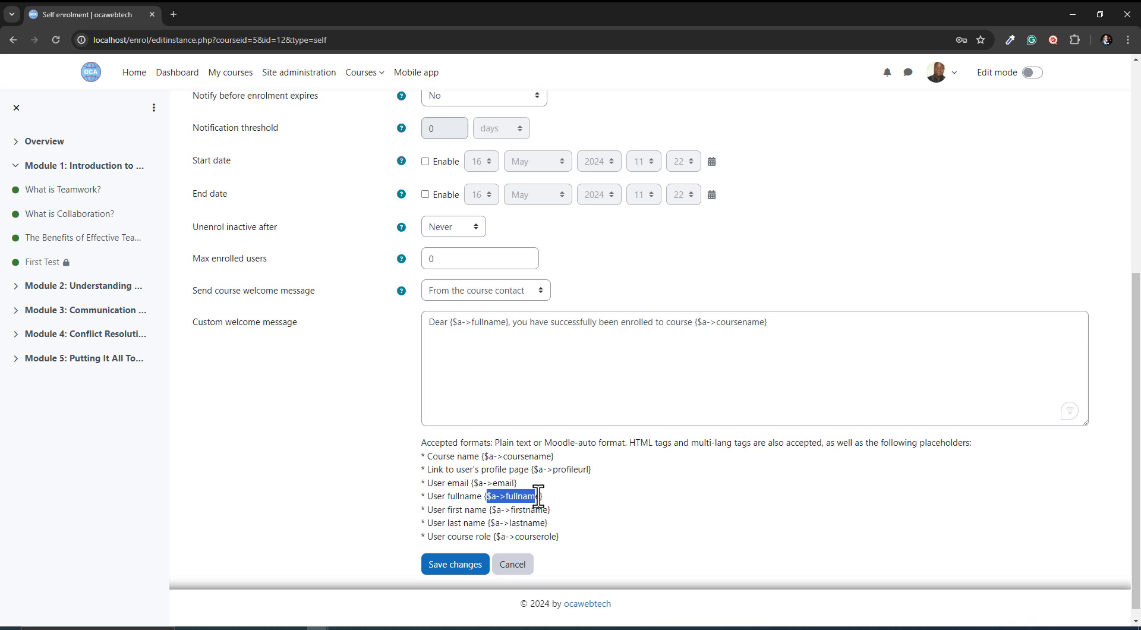
left_click_drag(450, 325, 500, 333)
left_click(503, 330)
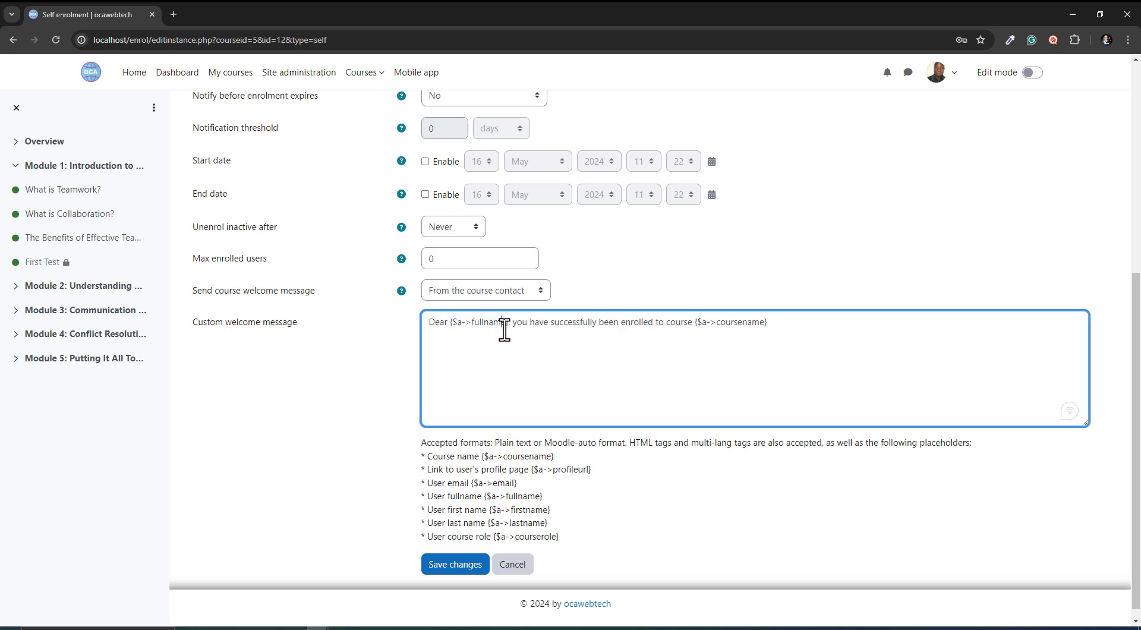
scroll(483, 374, "down", 1)
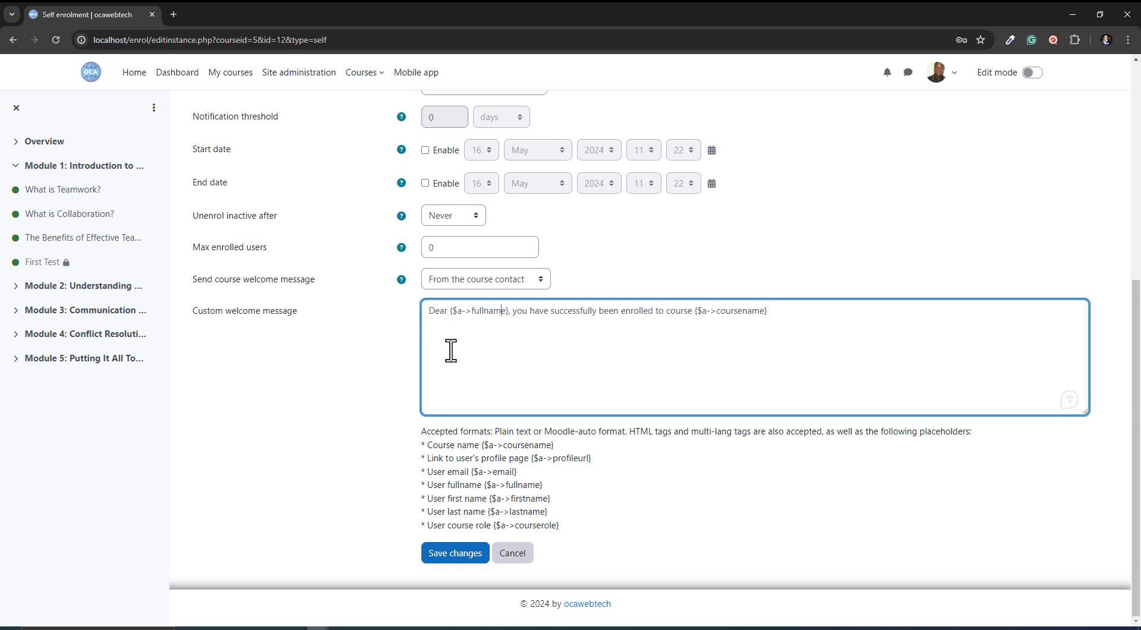
Step: Look over the self enrolment form once more and save its changes
scroll(380, 268, "up", 6)
scroll(349, 376, "down", 6)
left_click(450, 559)
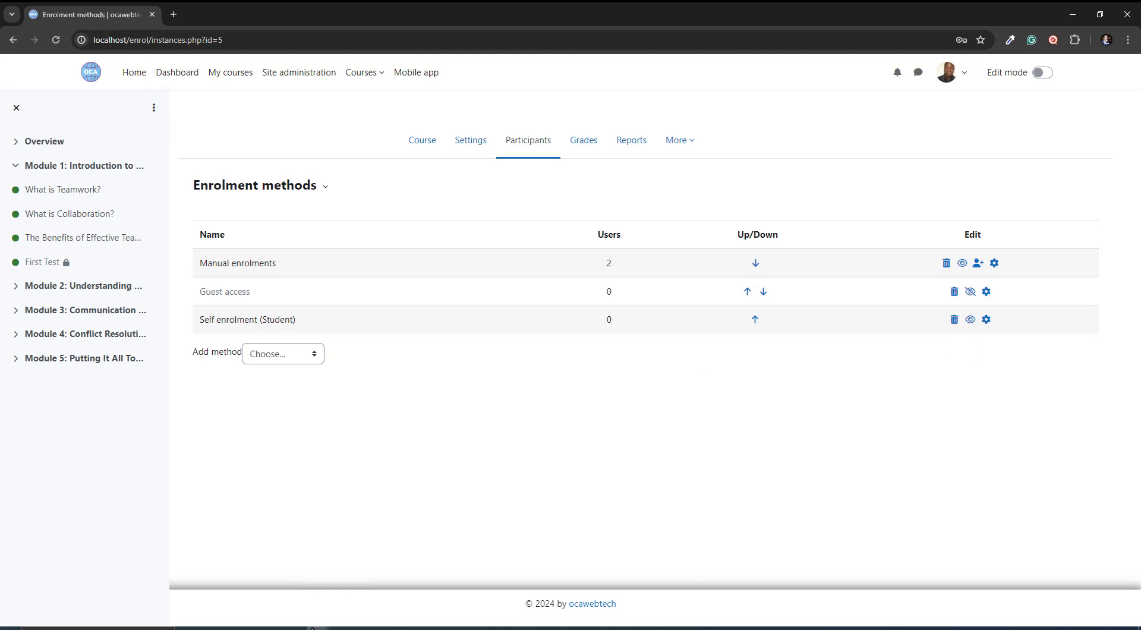
Step: Switch to the incognito window, reload the course's enrolment options, and enrol the demo user by entering the enrolment key
mouse_move(317, 627)
left_click(364, 568)
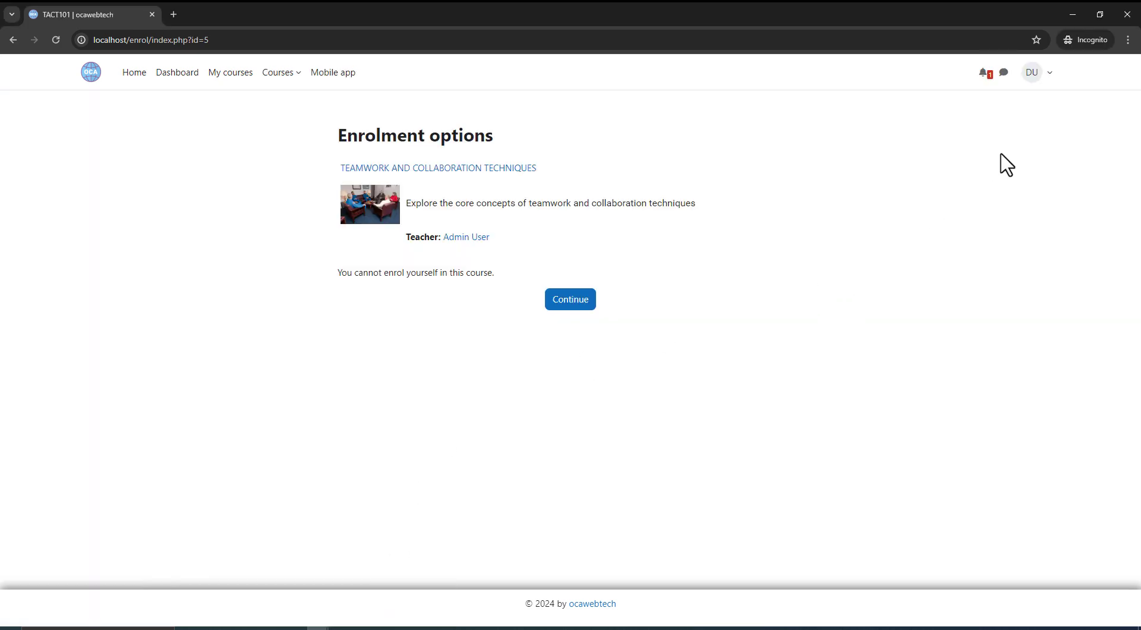
left_click(55, 40)
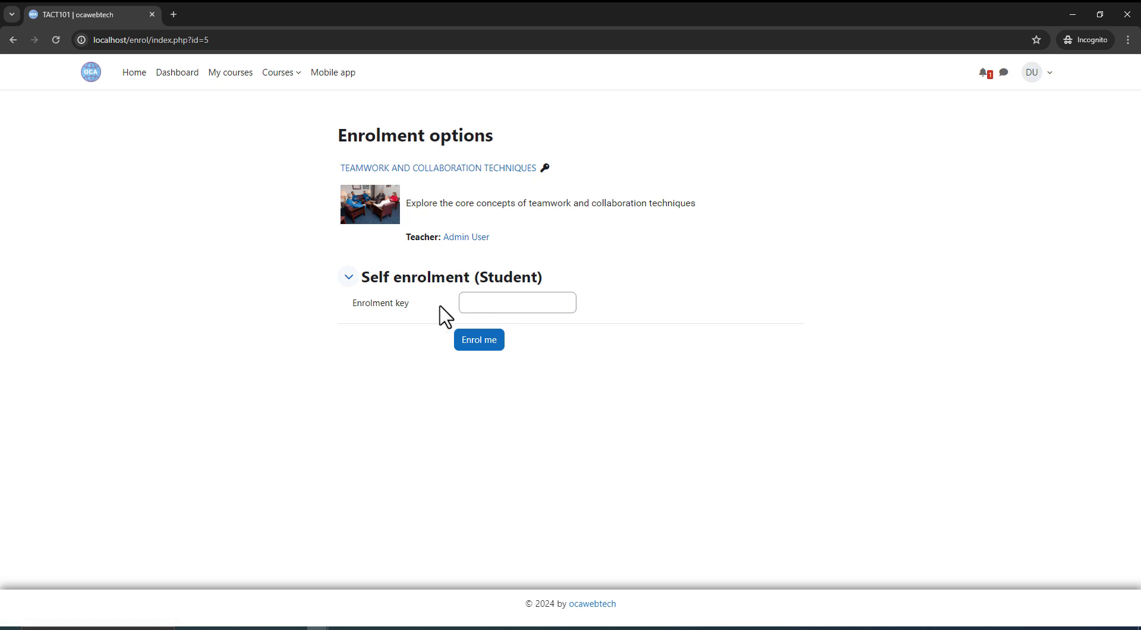
left_click(485, 300)
left_click(485, 342)
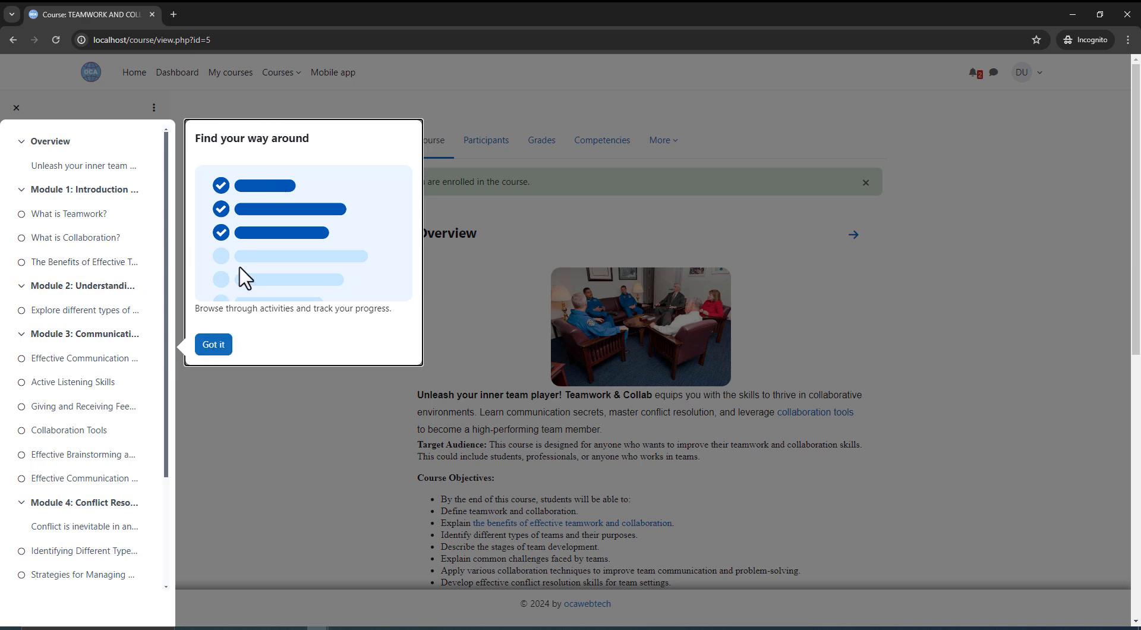
Step: Dismiss the course navigation tour and look over the course overview and its first module
left_click(216, 349)
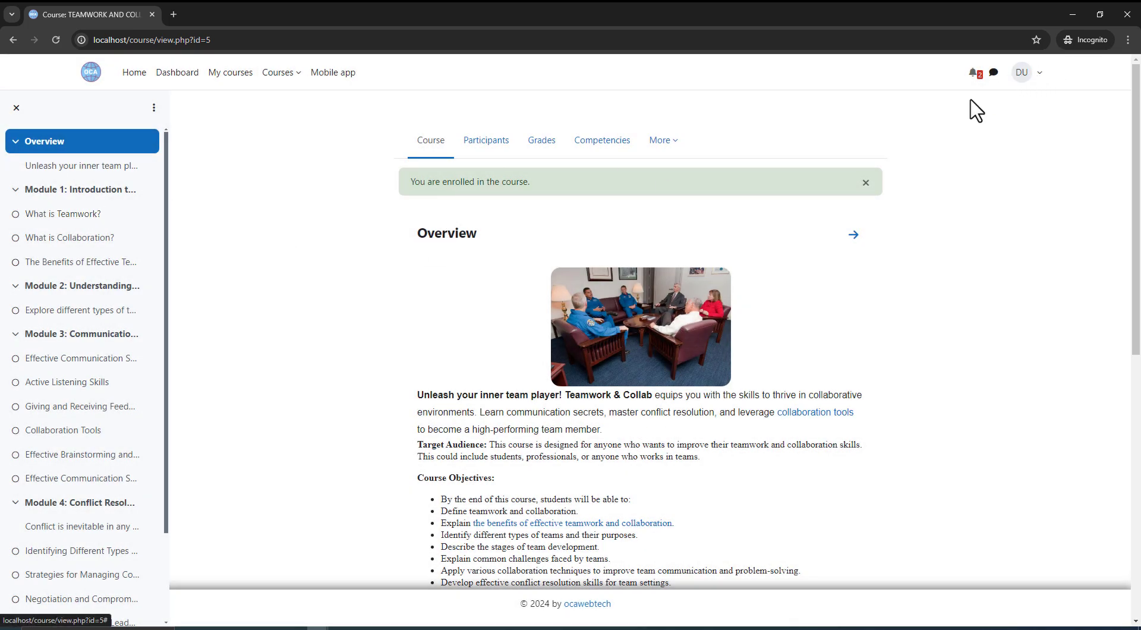
scroll(595, 395, "down", 5)
scroll(458, 445, "up", 5)
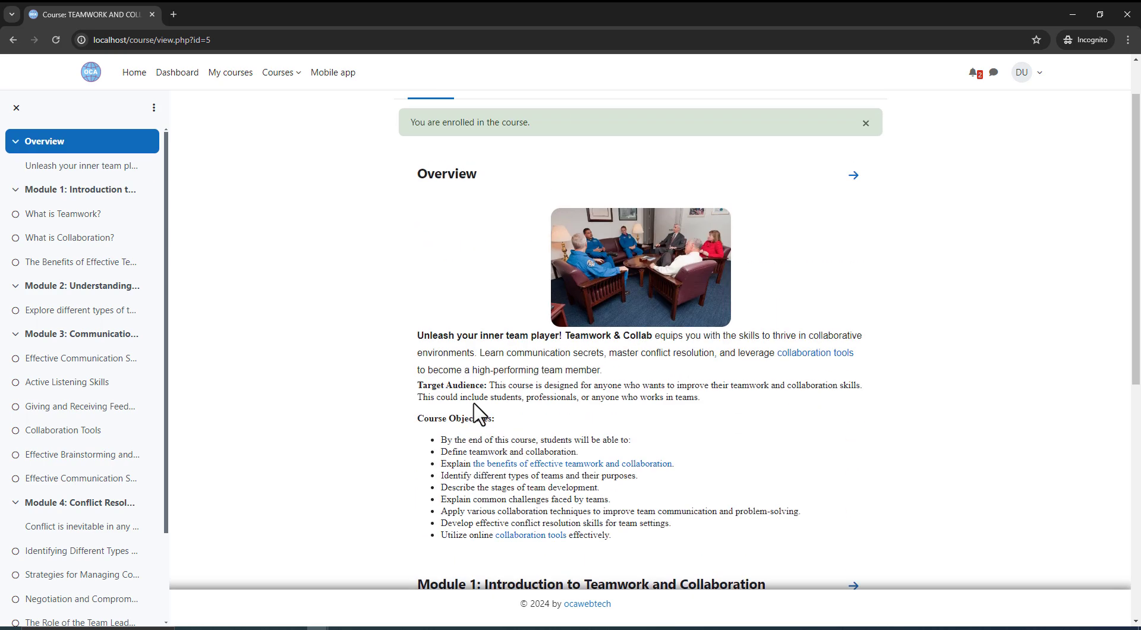
scroll(547, 370, "down", 6)
scroll(541, 388, "up", 6)
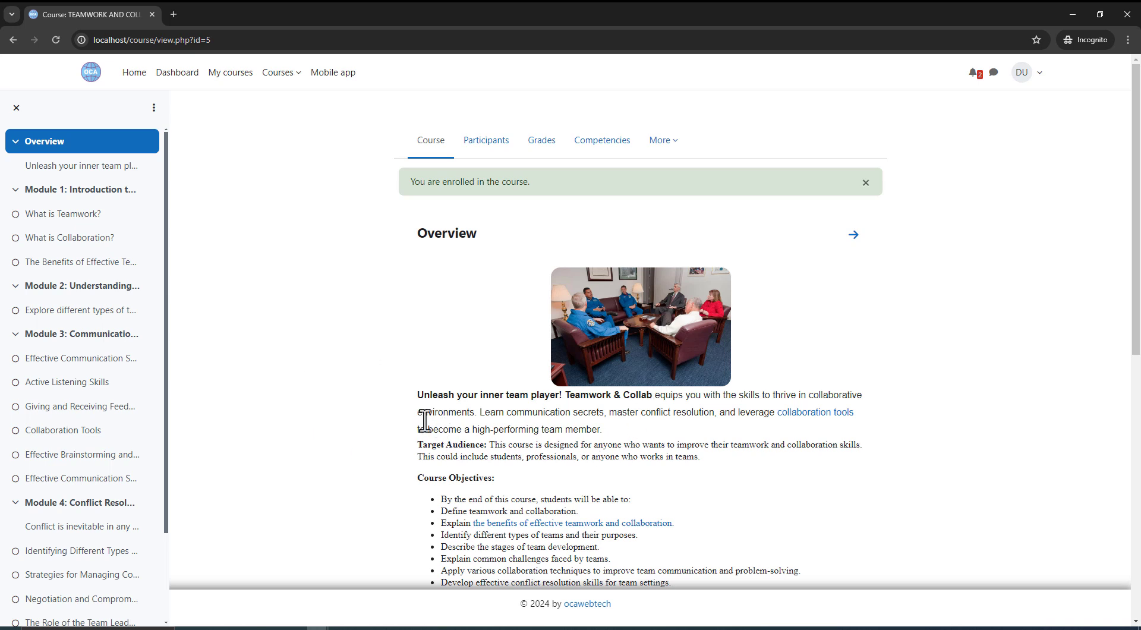
Step: View all notifications and read both welcome messages for the TEAMWORK AND COLLABORATION TECHNIQUES course
left_click(974, 74)
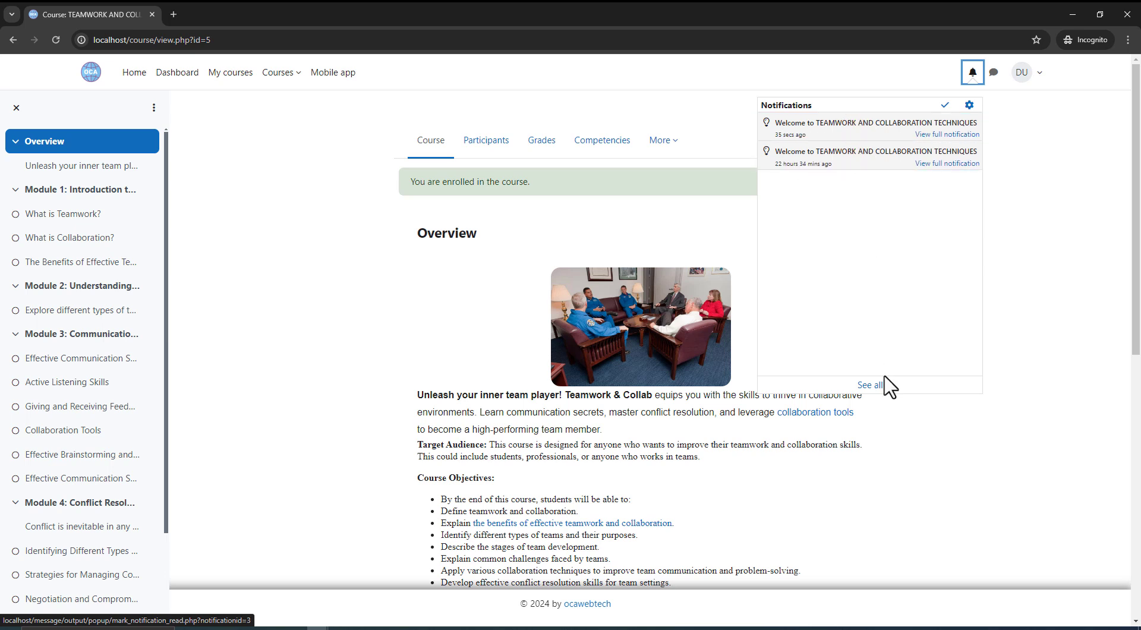
left_click(870, 385)
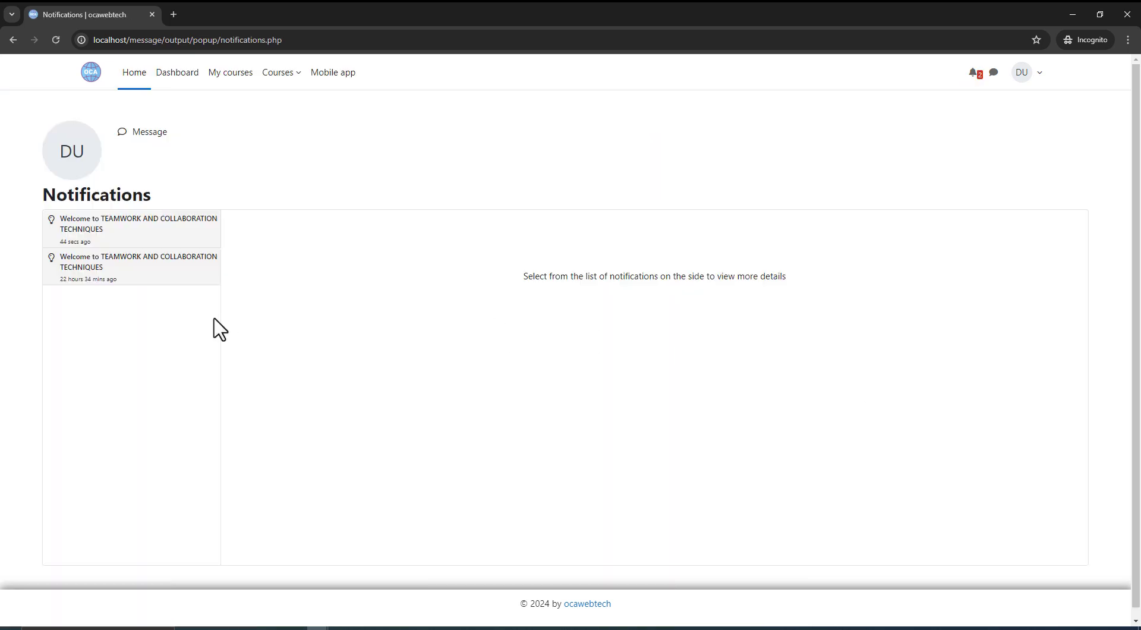
left_click(140, 234)
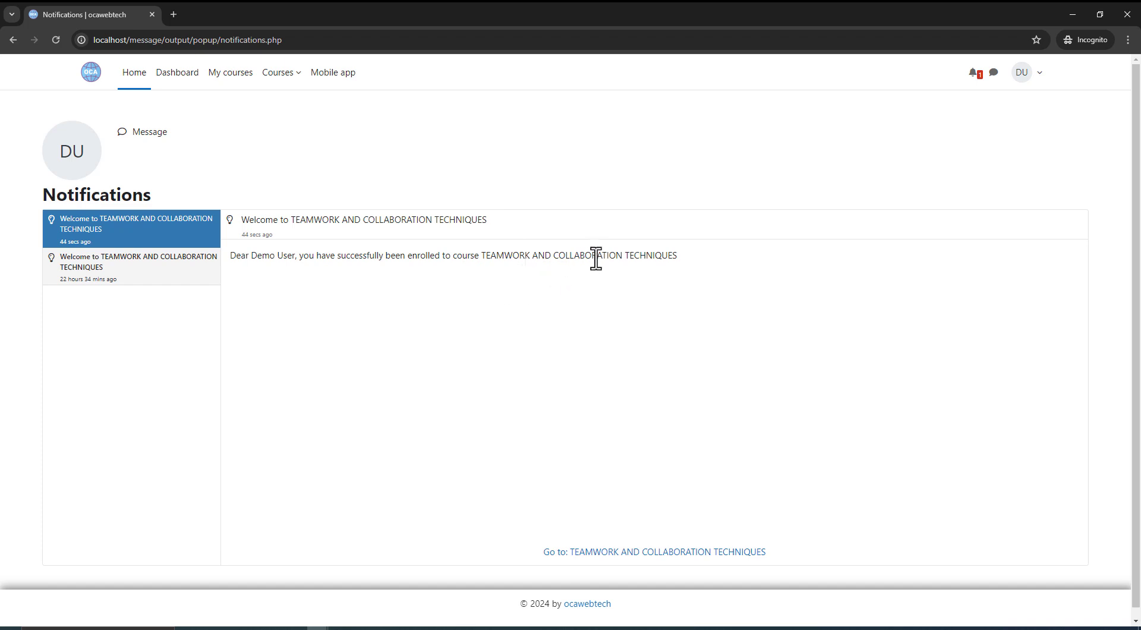
left_click_drag(677, 262, 774, 168)
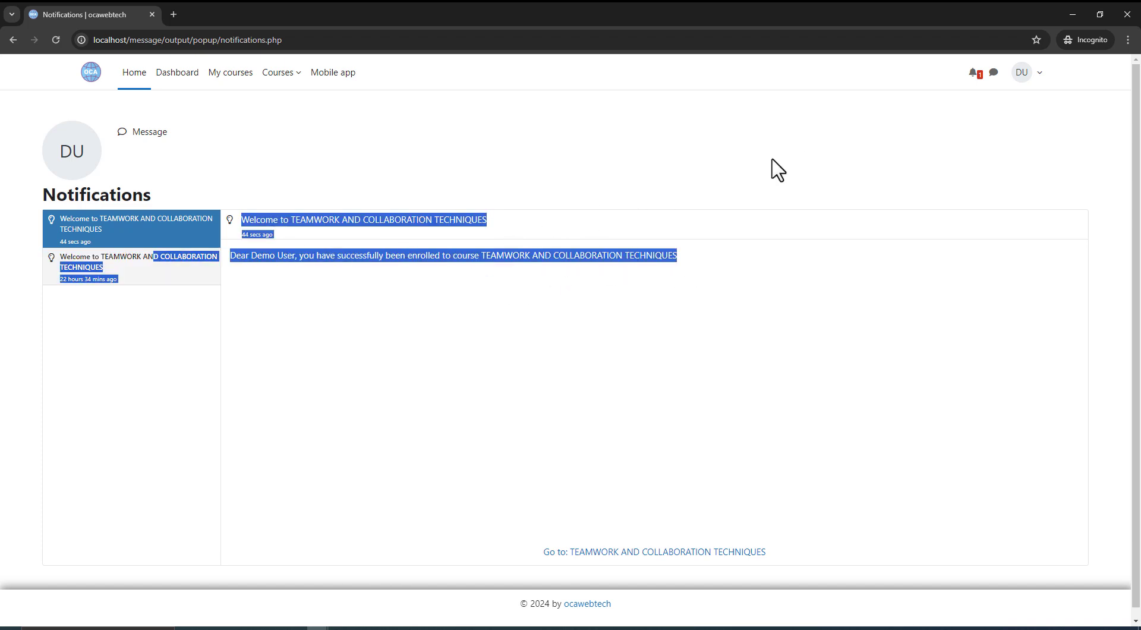
left_click(130, 266)
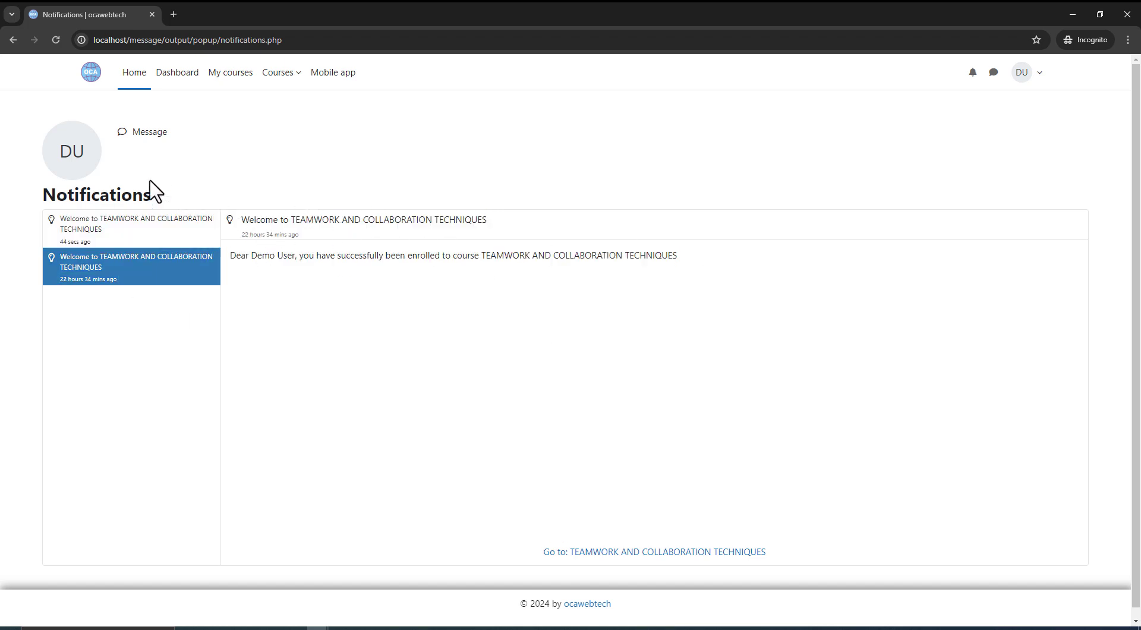
Step: Return to the site's home page and look through the available courses
left_click(134, 76)
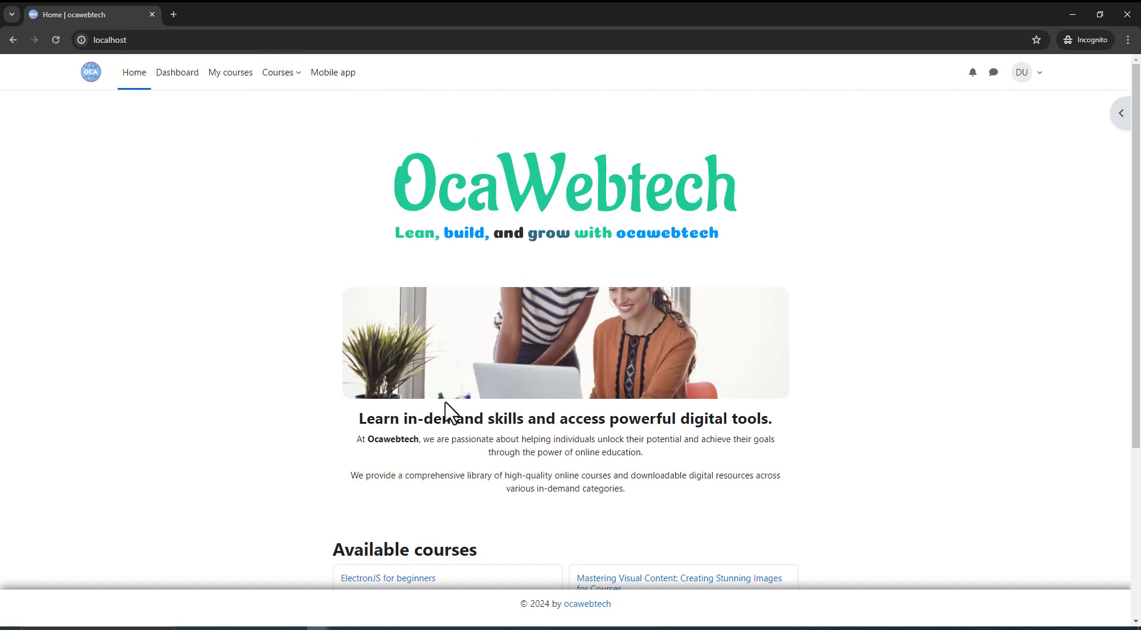
scroll(443, 399, "down", 4)
scroll(475, 369, "up", 3)
scroll(475, 369, "down", 3)
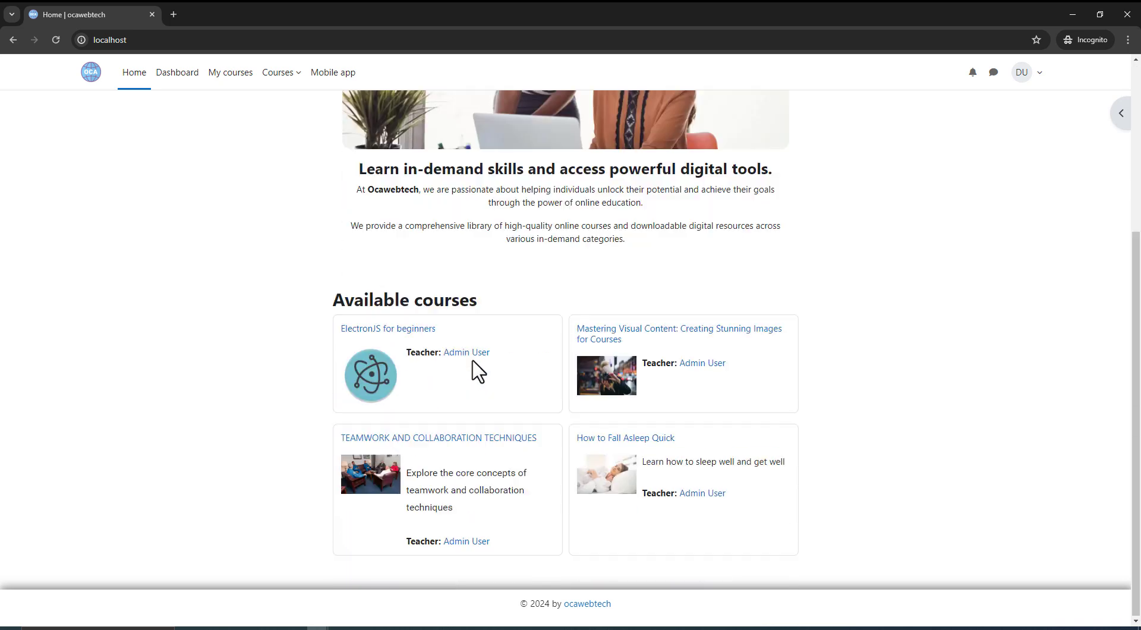